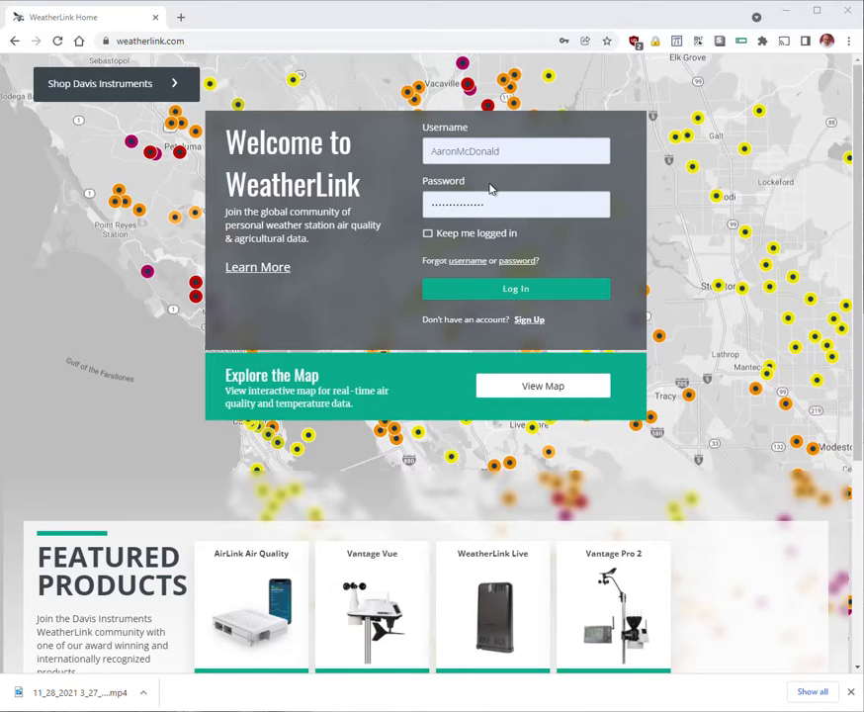
- Log in to the WeatherLink account with the credentials already filled in
{"action": "left_click", "coordinate": [511, 293]}
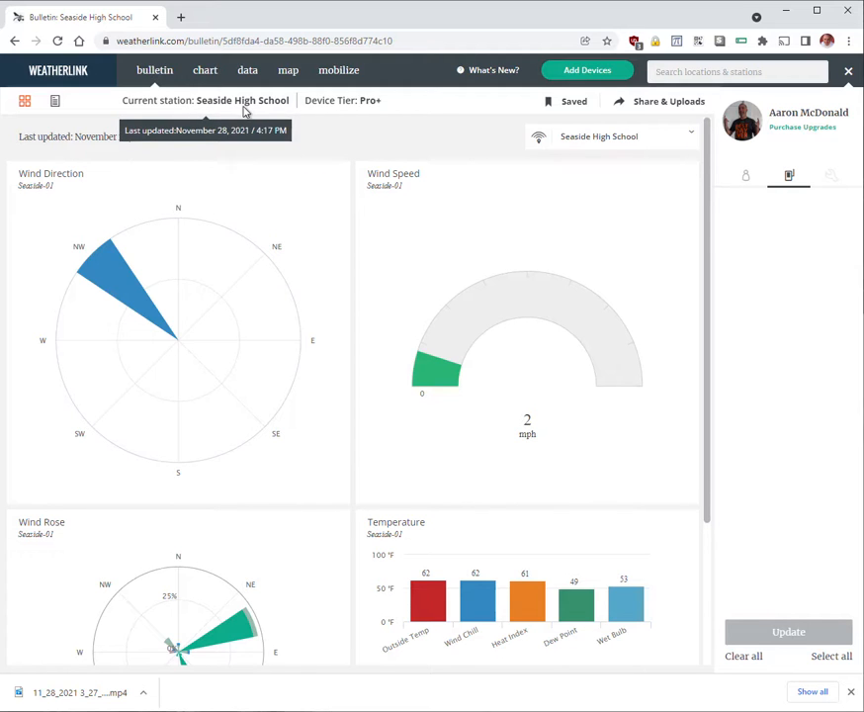
{"action": "left_click_drag", "start_coordinate": [293, 102], "coordinate": [193, 104]}
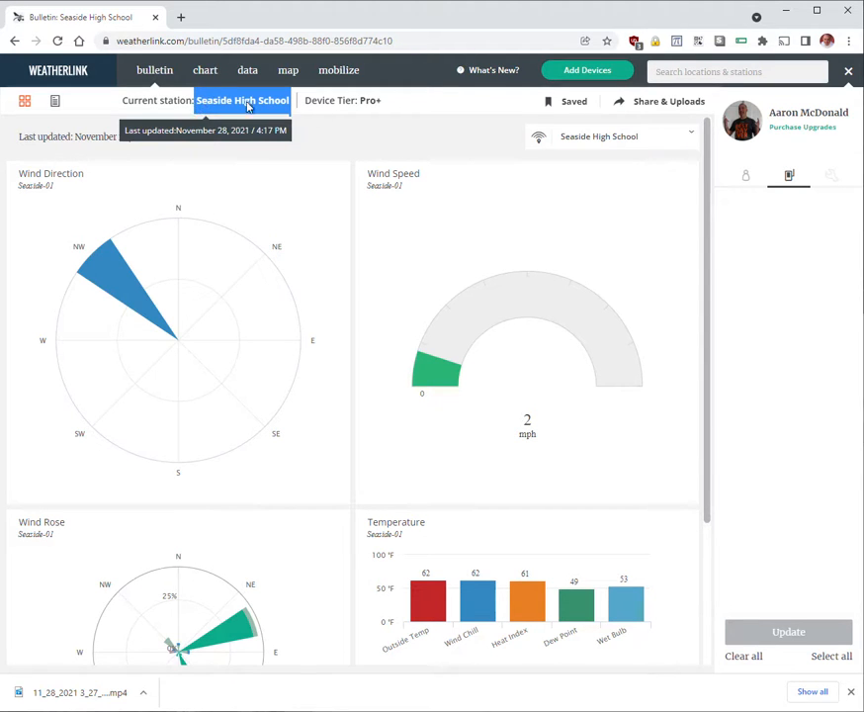
{"action": "right_click", "coordinate": [281, 102]}
{"action": "left_click", "coordinate": [329, 114]}
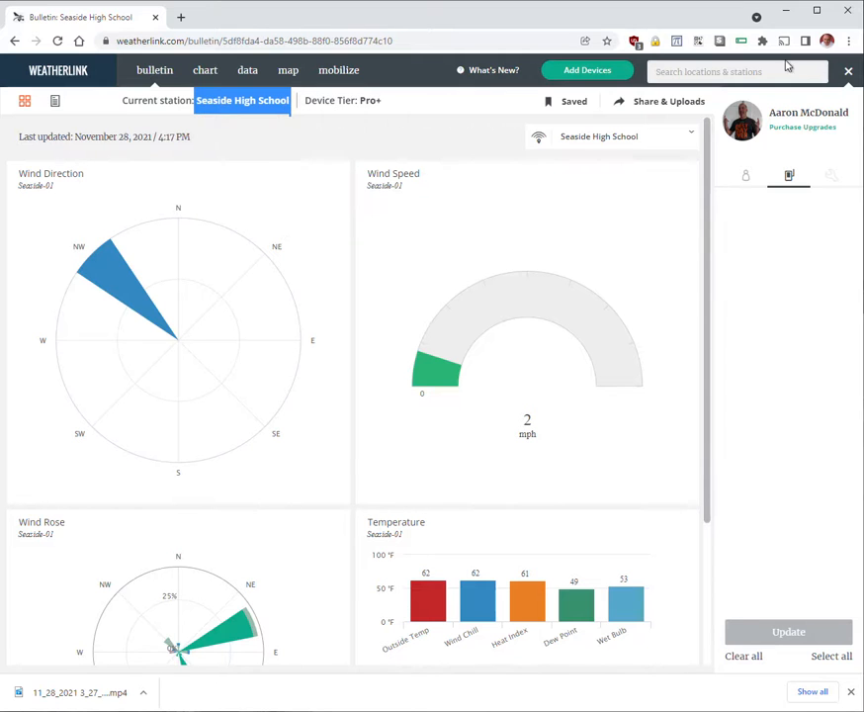
{"action": "right_click", "coordinate": [677, 72]}
{"action": "left_click", "coordinate": [662, 171]}
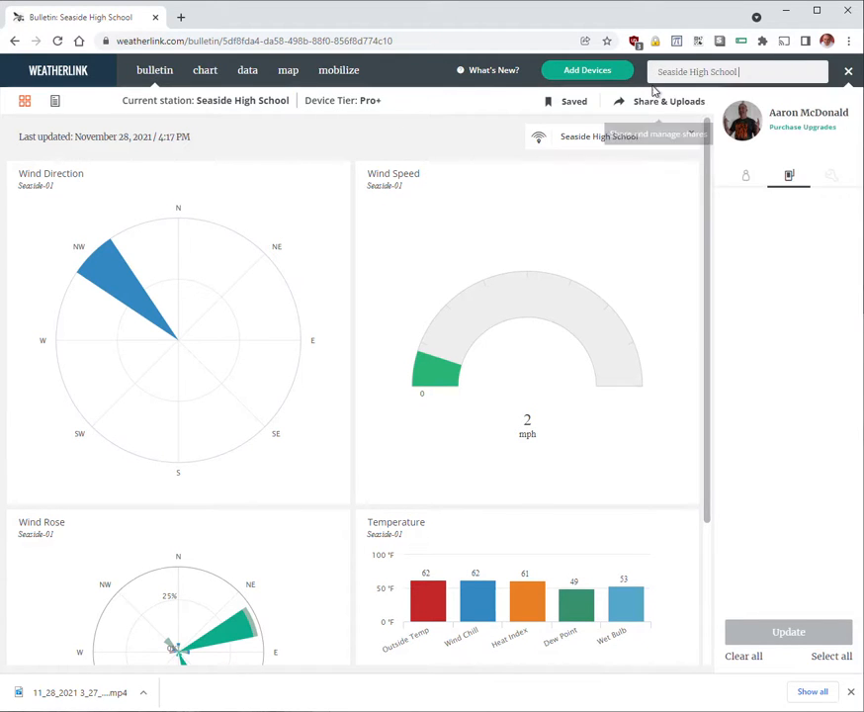
{"action": "left_click", "coordinate": [603, 72]}
{"action": "left_click", "coordinate": [830, 112]}
{"action": "left_click_drag", "start_coordinate": [748, 71], "coordinate": [716, 72]}
{"action": "key", "text": "BackSpace"}
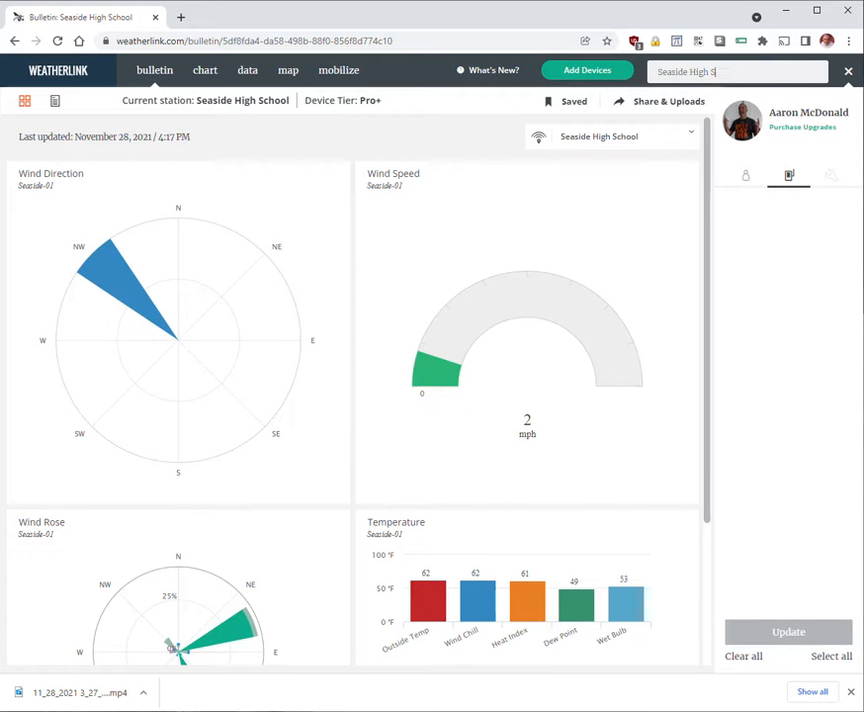
{"action": "key", "text": "BackSpace"}
{"action": "key", "text": "BackSpace"}
{"action": "key", "text": "BackSpace"}
{"action": "key", "text": "BackSpace"}
{"action": "key", "text": "BackSpace"}
{"action": "key", "text": "BackSpace"}
{"action": "key", "text": "BackSpace"}
{"action": "key", "text": "BackSpace"}
{"action": "key", "text": "BackSpace"}
{"action": "key", "text": "BackSpace"}
{"action": "key", "text": "BackSpace"}
{"action": "key", "text": "BackSpace"}
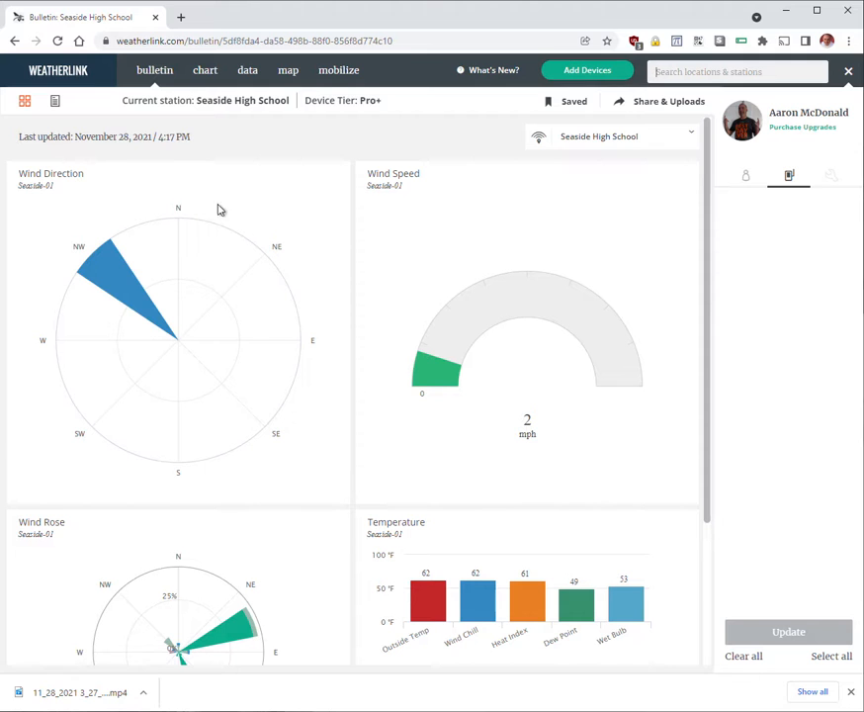
- Examine the Seaside High School bulletin as a data table and as graphical tiles
{"action": "left_click", "coordinate": [54, 100]}
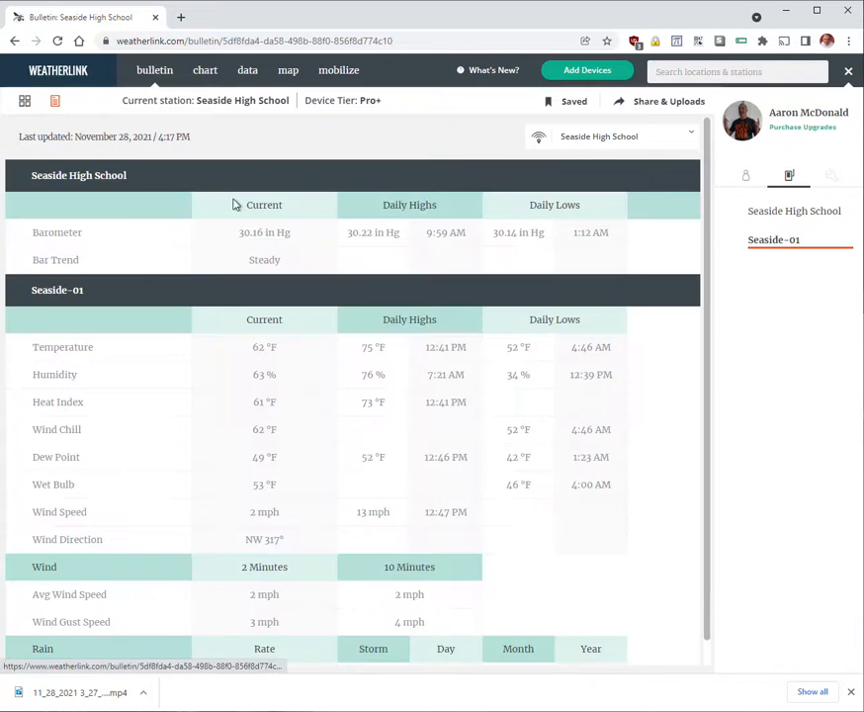
{"action": "scroll", "coordinate": [450, 371], "scroll_direction": "down", "scroll_amount": 1}
{"action": "scroll", "coordinate": [450, 372], "scroll_direction": "up", "scroll_amount": 1}
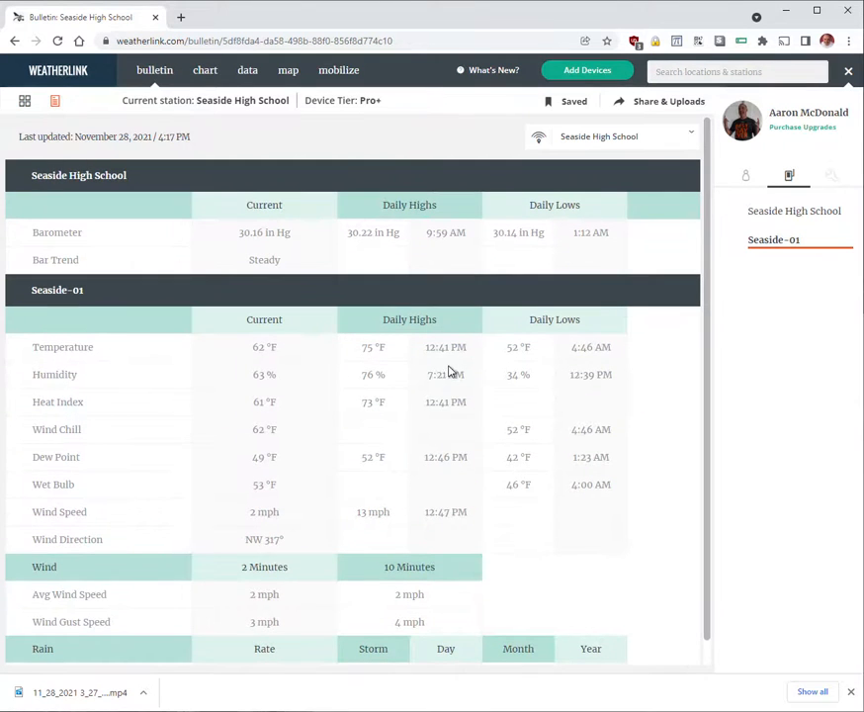
{"action": "left_click", "coordinate": [24, 99]}
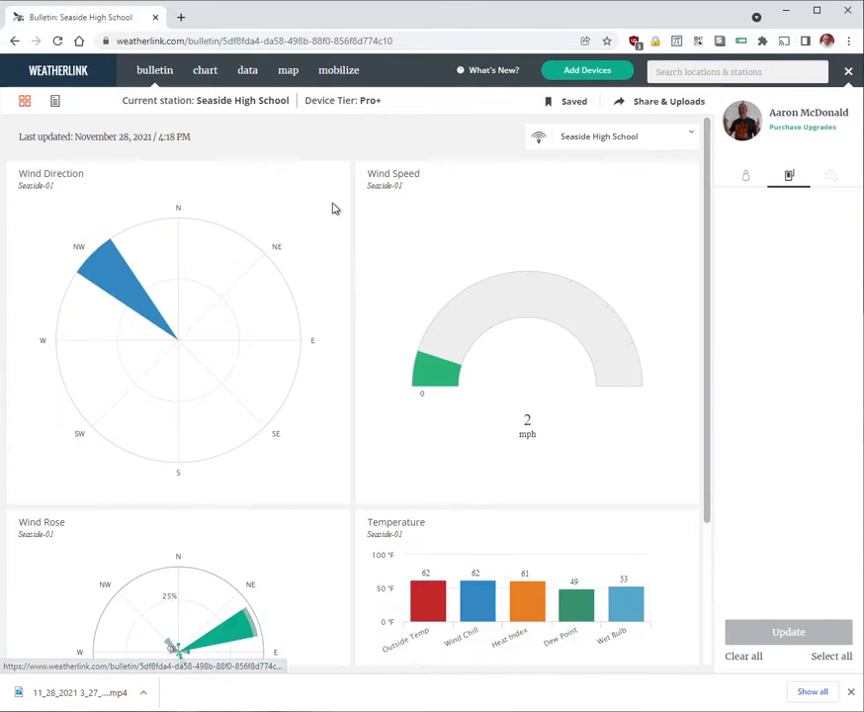
{"action": "scroll", "coordinate": [456, 375], "scroll_direction": "down", "scroll_amount": 2}
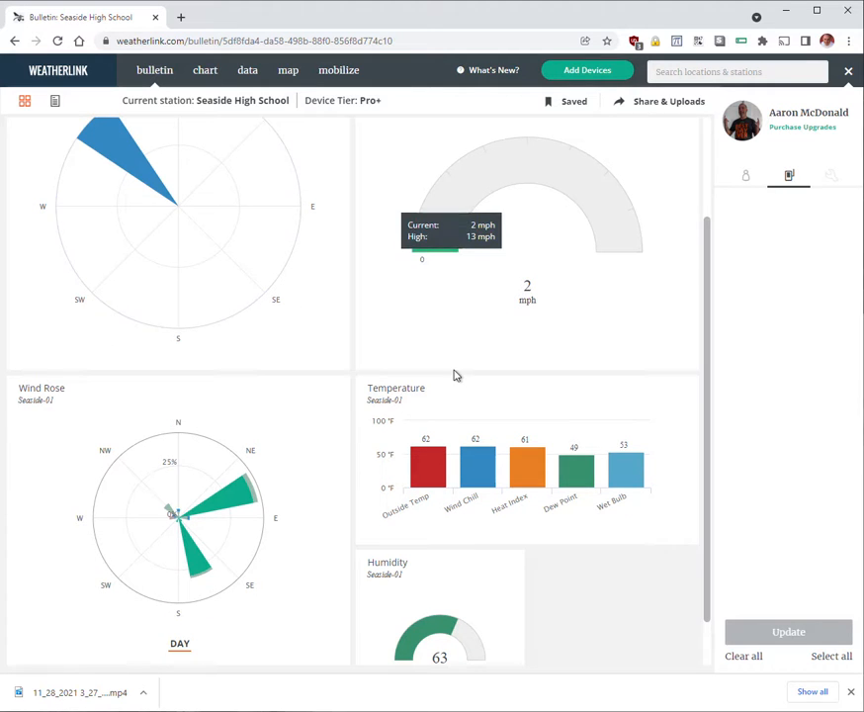
{"action": "scroll", "coordinate": [456, 375], "scroll_direction": "up", "scroll_amount": 2}
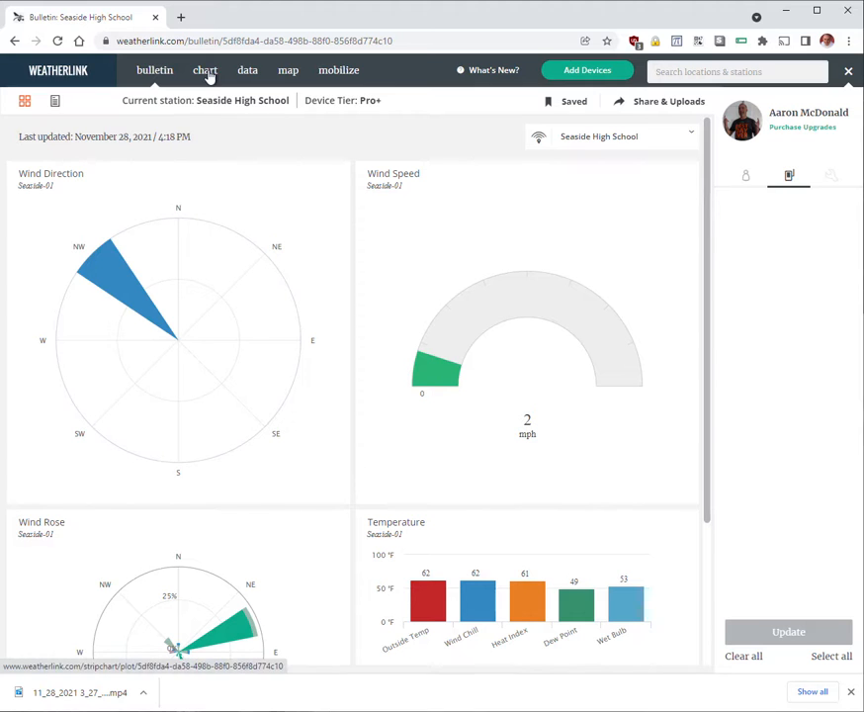
- Review the account information and the unit measurement settings, and return to the station bulletin
{"action": "left_click", "coordinate": [745, 178]}
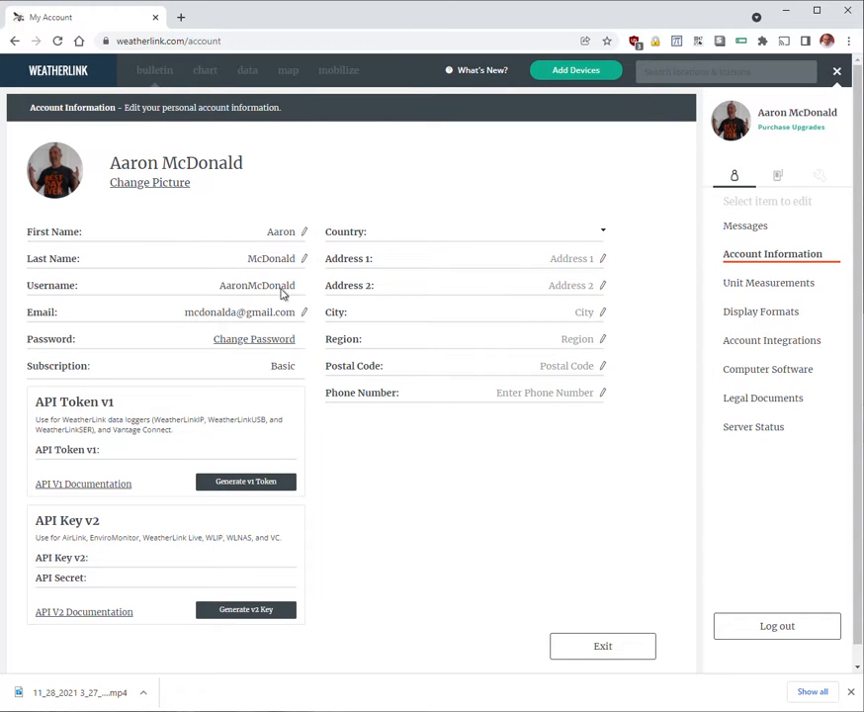
{"action": "left_click", "coordinate": [750, 289]}
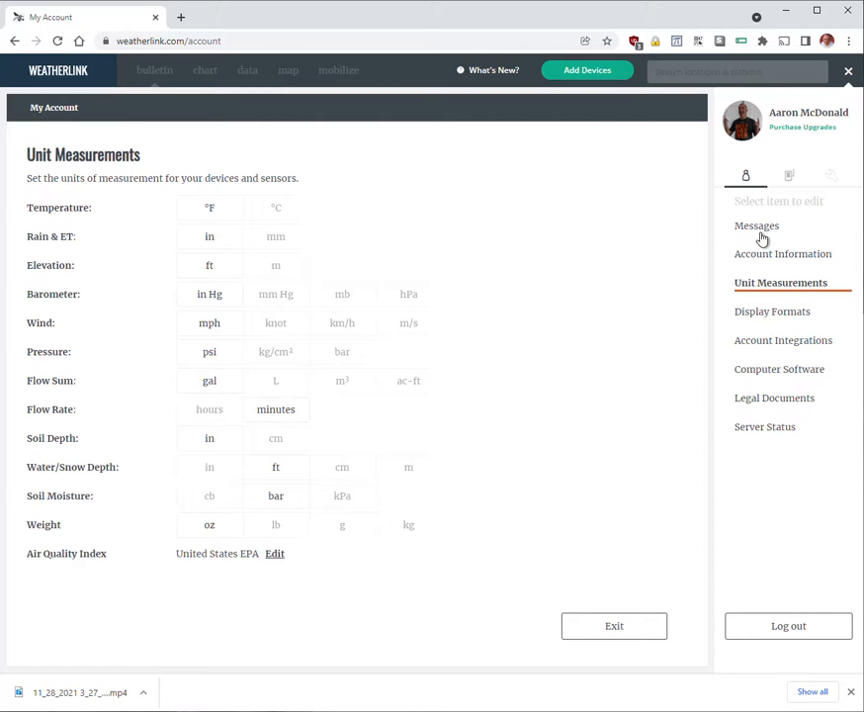
{"action": "left_click", "coordinate": [631, 634]}
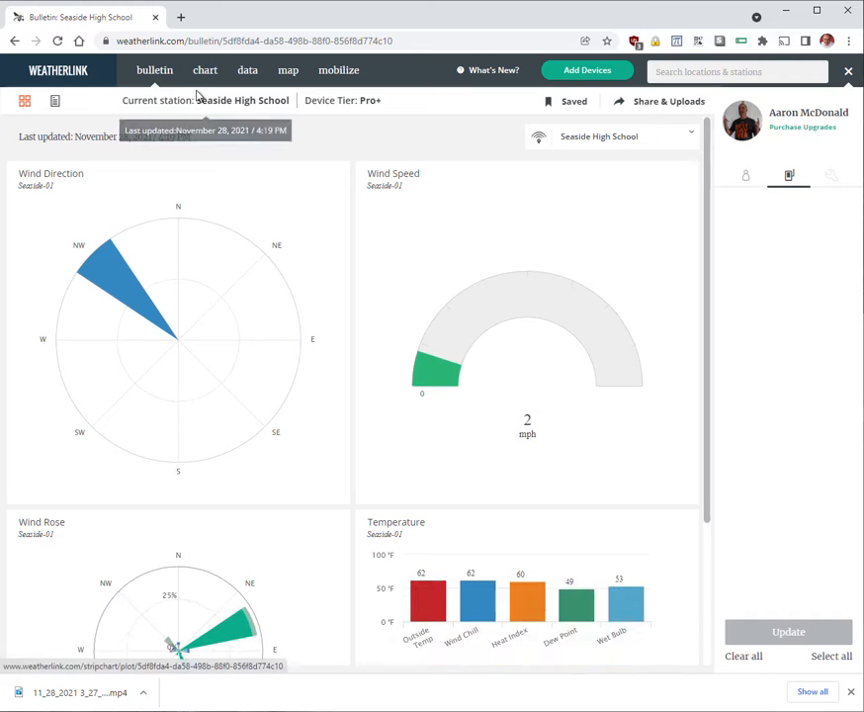
- Open the chart page for the Seaside High School station and set the start date to 11/28/21
{"action": "left_click", "coordinate": [214, 74]}
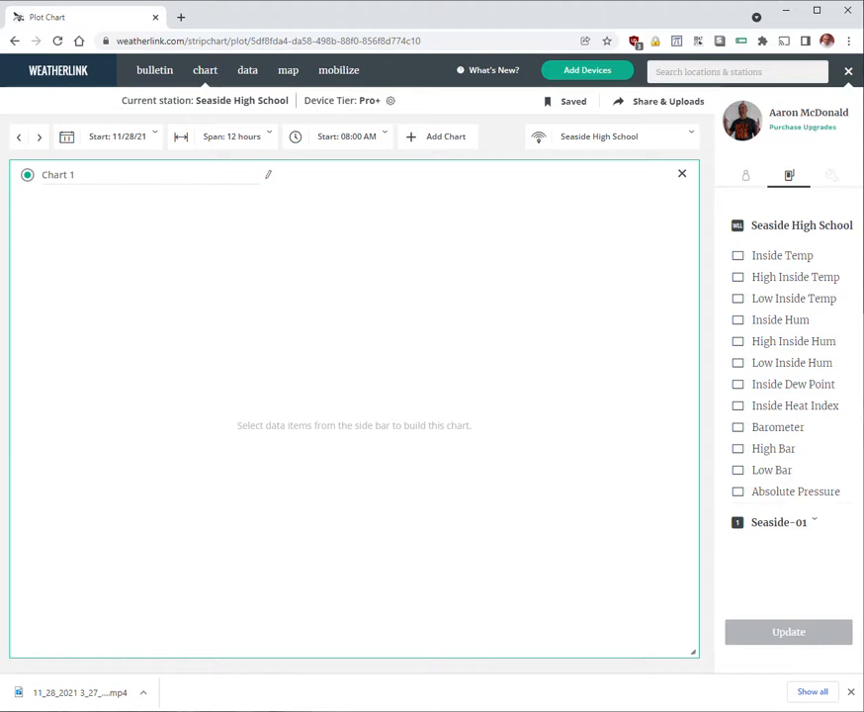
{"action": "left_click", "coordinate": [155, 137]}
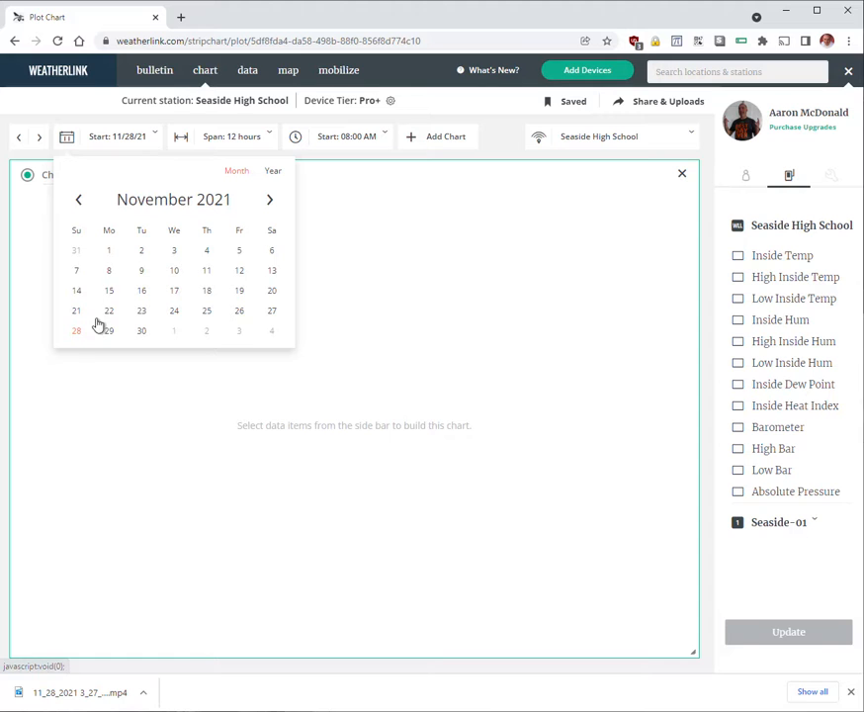
{"action": "left_click", "coordinate": [271, 311]}
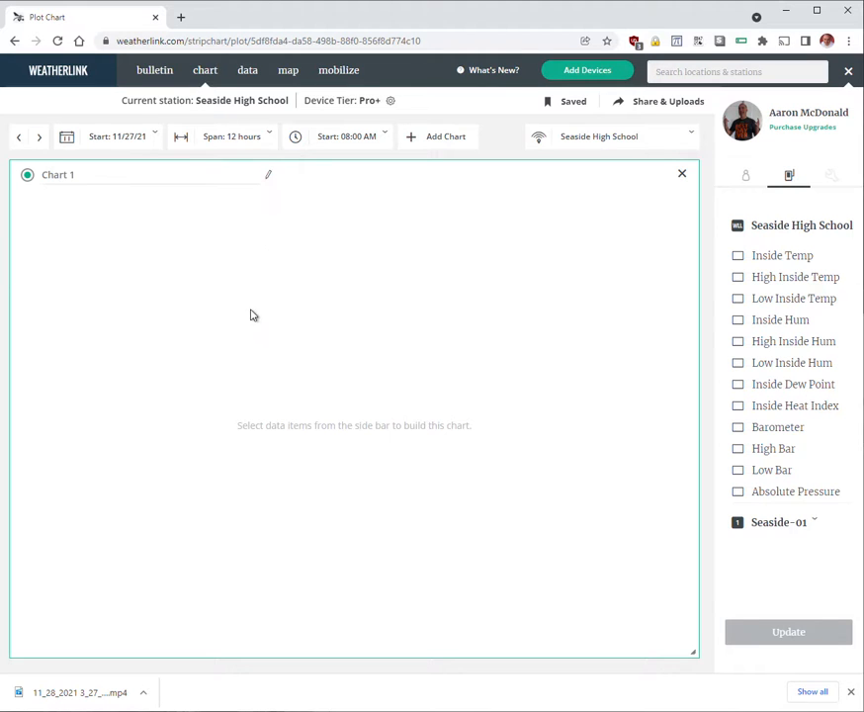
{"action": "left_click", "coordinate": [153, 138]}
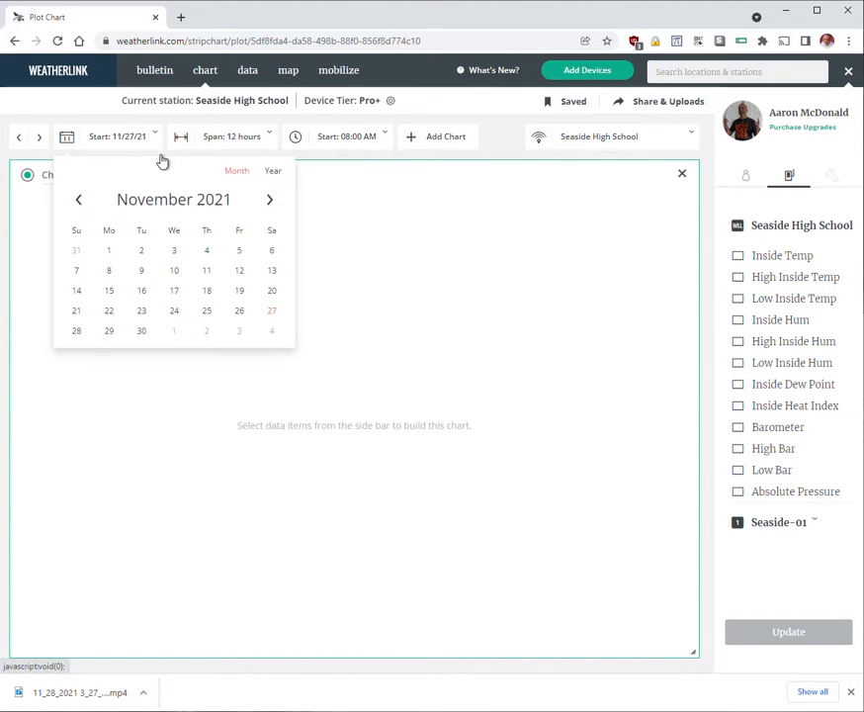
{"action": "left_click", "coordinate": [79, 332]}
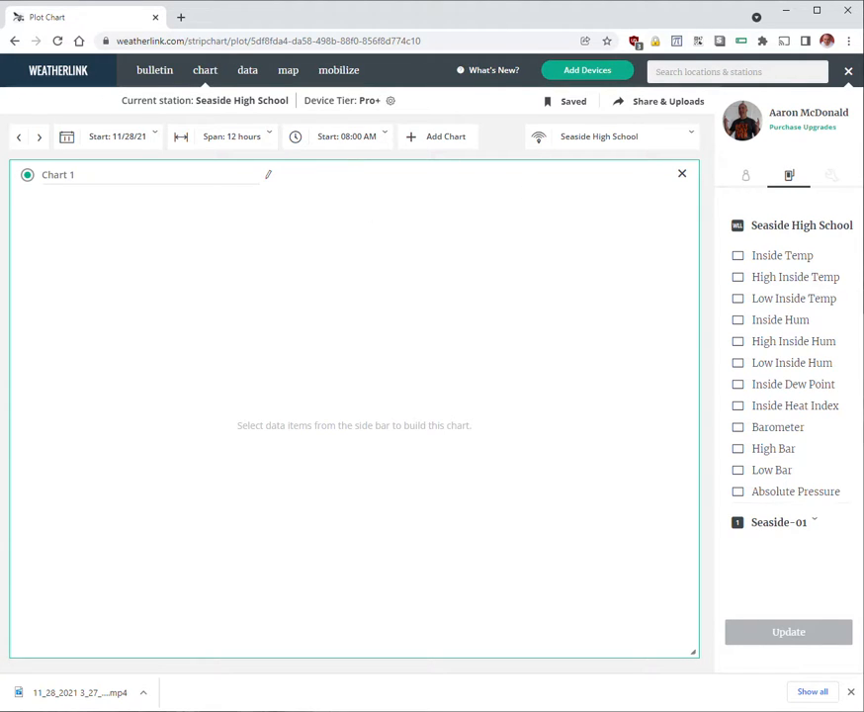
- Rename Chart 1 as Wind Direction and plot the Prevailing Wind Direction and High Wind Direction of Seaside-01 in it
{"action": "left_click", "coordinate": [99, 175]}
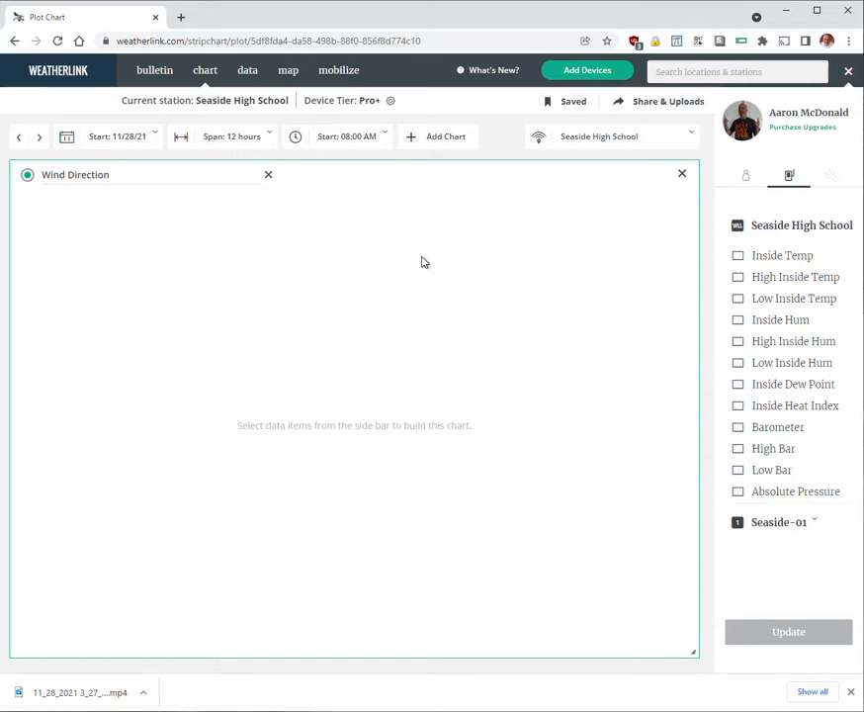
{"action": "left_click", "coordinate": [777, 226]}
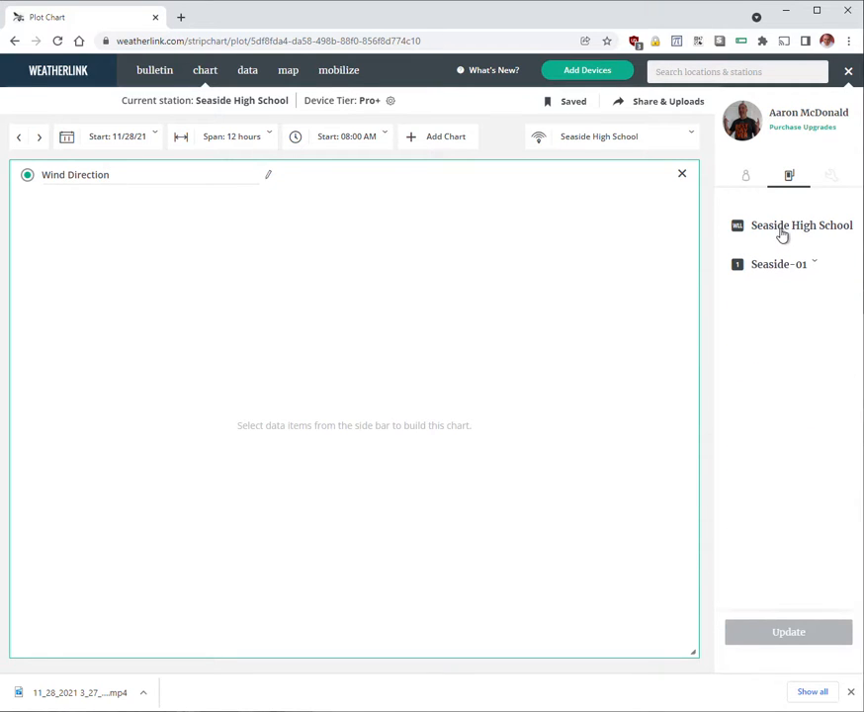
{"action": "left_click", "coordinate": [762, 267]}
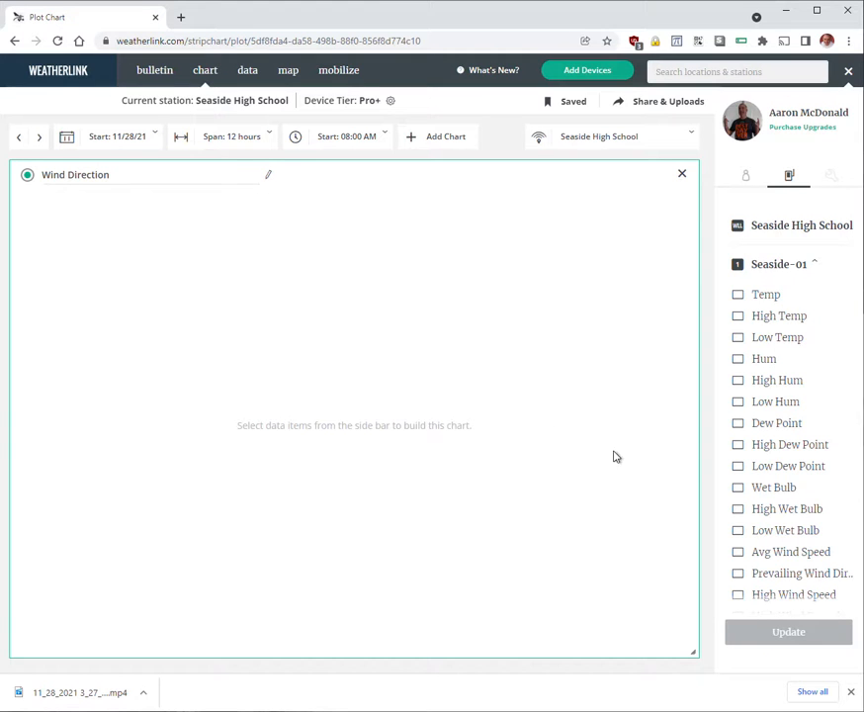
{"action": "scroll", "coordinate": [758, 488], "scroll_direction": "down", "scroll_amount": 3}
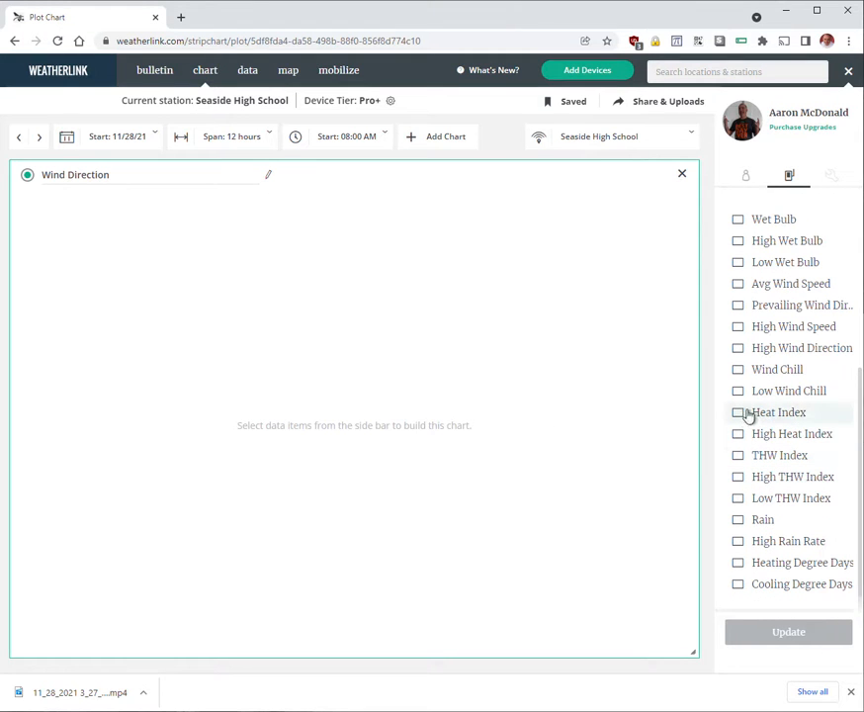
{"action": "left_click", "coordinate": [739, 309]}
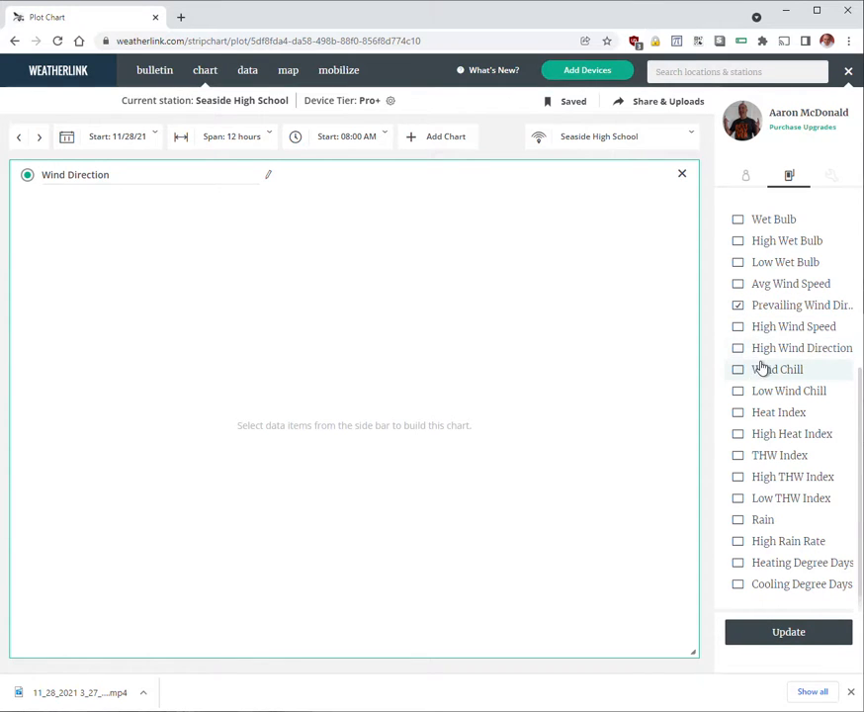
{"action": "left_click", "coordinate": [739, 348]}
{"action": "left_click", "coordinate": [782, 632]}
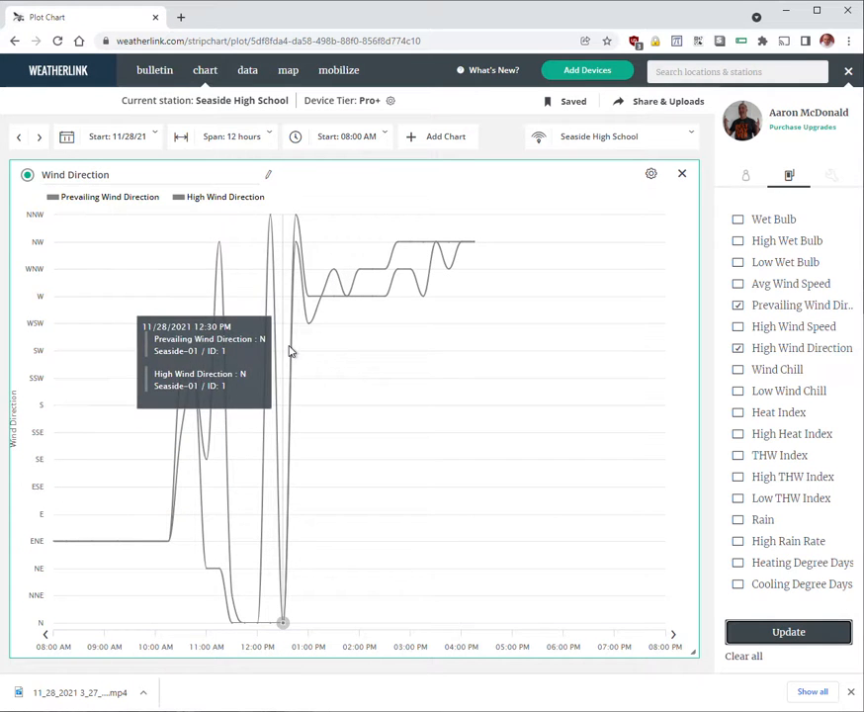
- Color the Prevailing Wind Direction line dark blue and the High Wind Direction line red
{"action": "left_click", "coordinate": [72, 198]}
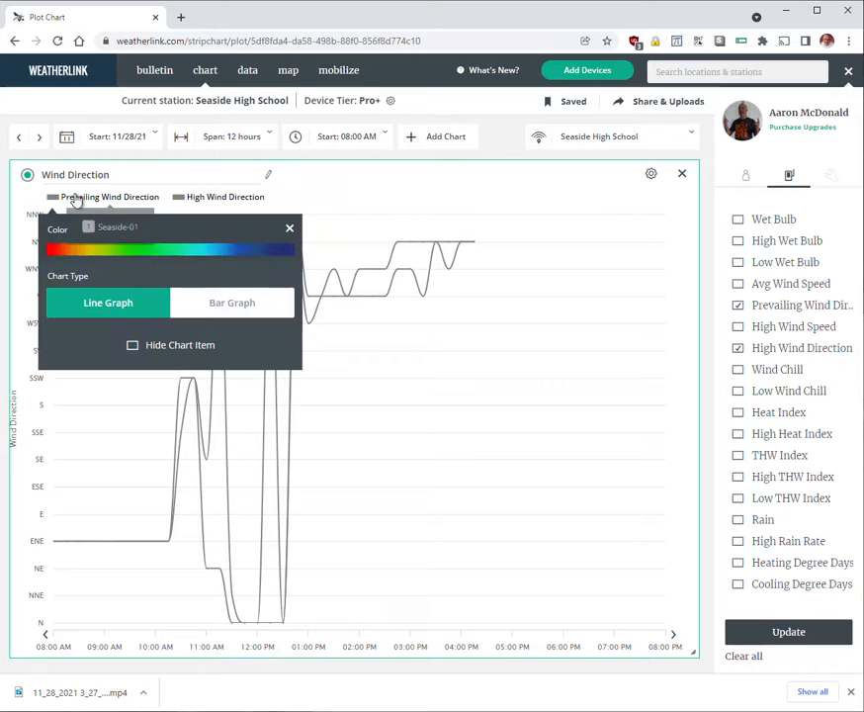
{"action": "left_click", "coordinate": [281, 249]}
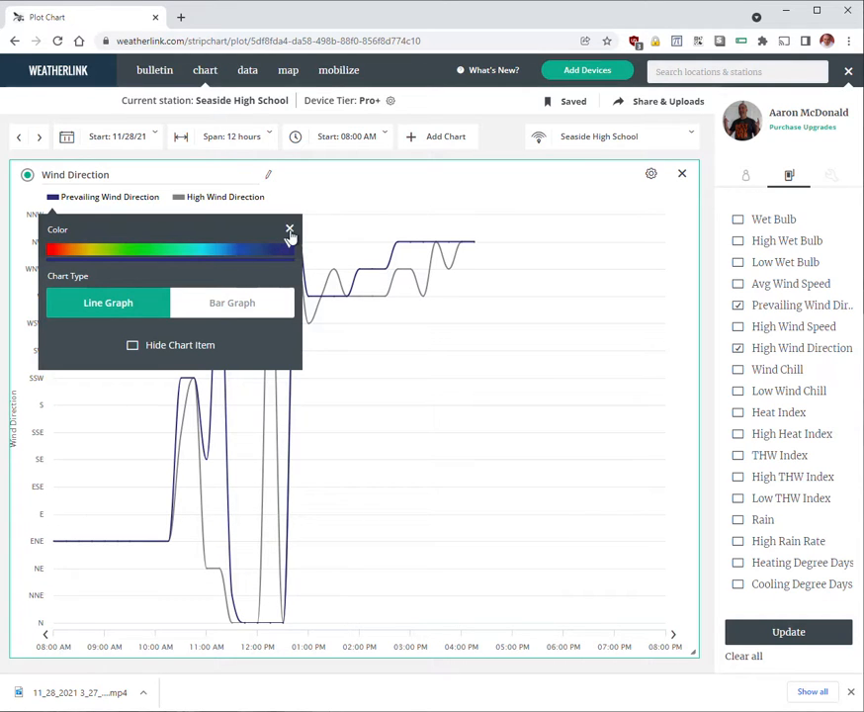
{"action": "left_click", "coordinate": [290, 231]}
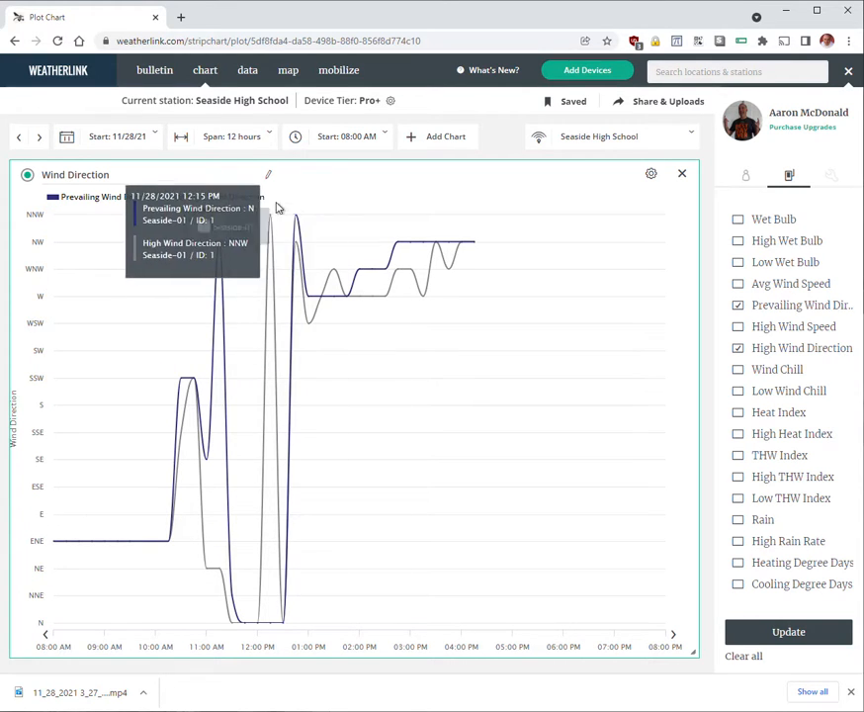
{"action": "left_click", "coordinate": [263, 201]}
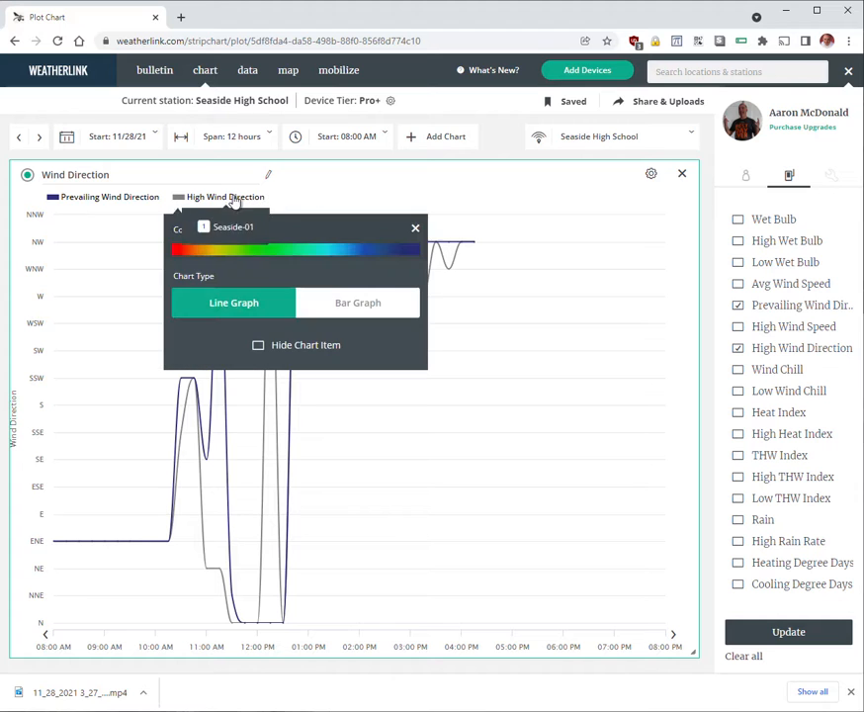
{"action": "left_click", "coordinate": [179, 245]}
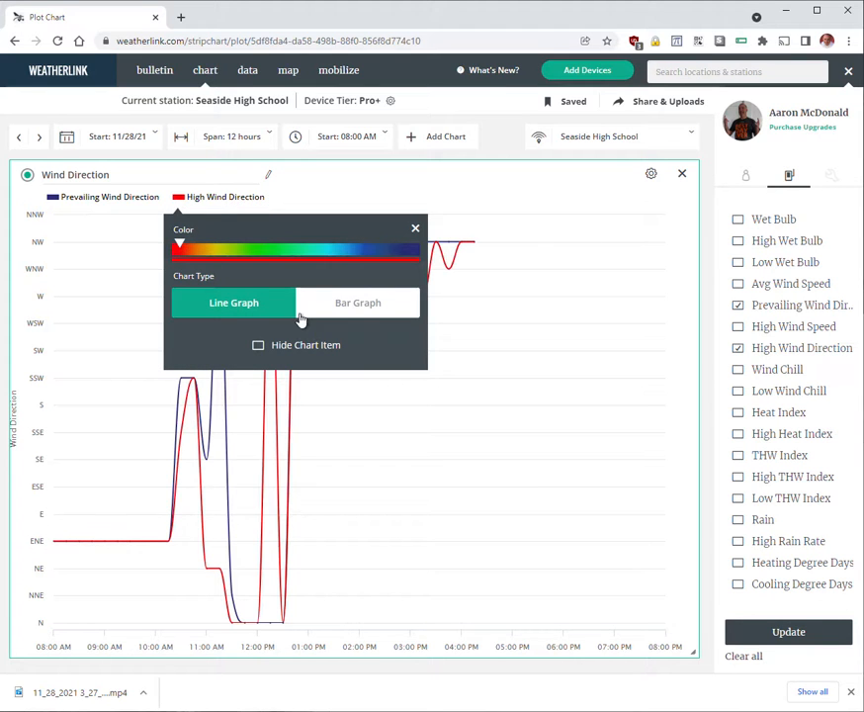
{"action": "left_click", "coordinate": [415, 230]}
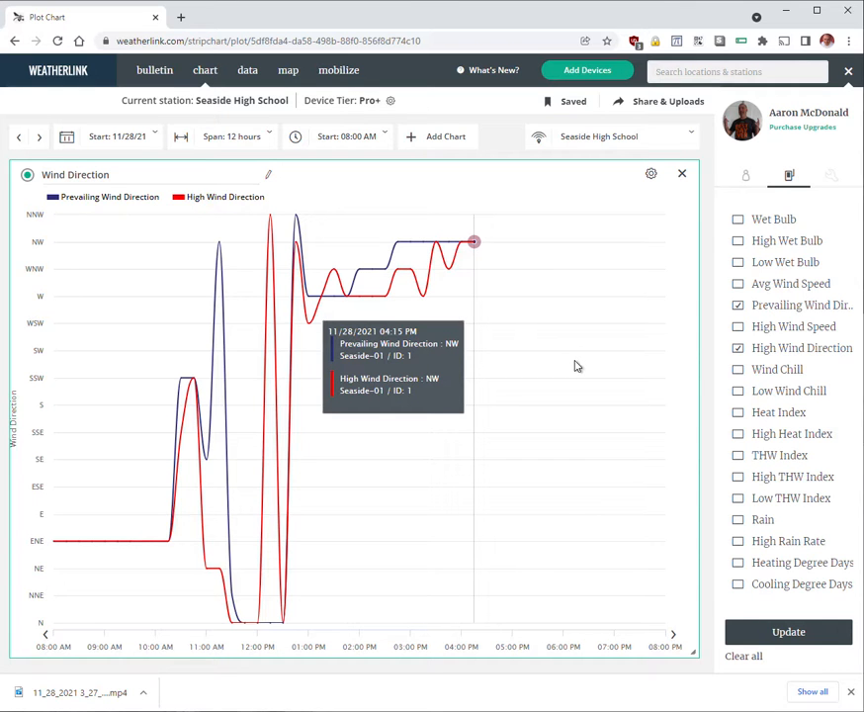
- Add a second chart named Wind Speed and plot the Avg Wind Speed and High Wind Speed of Seaside-01 in it
{"action": "left_click", "coordinate": [436, 138]}
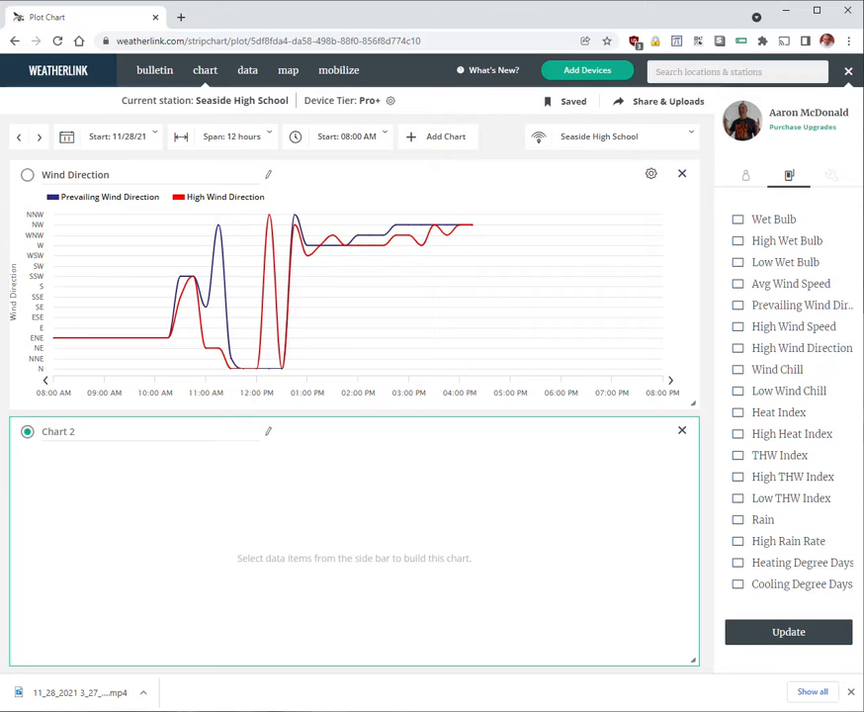
{"action": "left_click", "coordinate": [84, 429]}
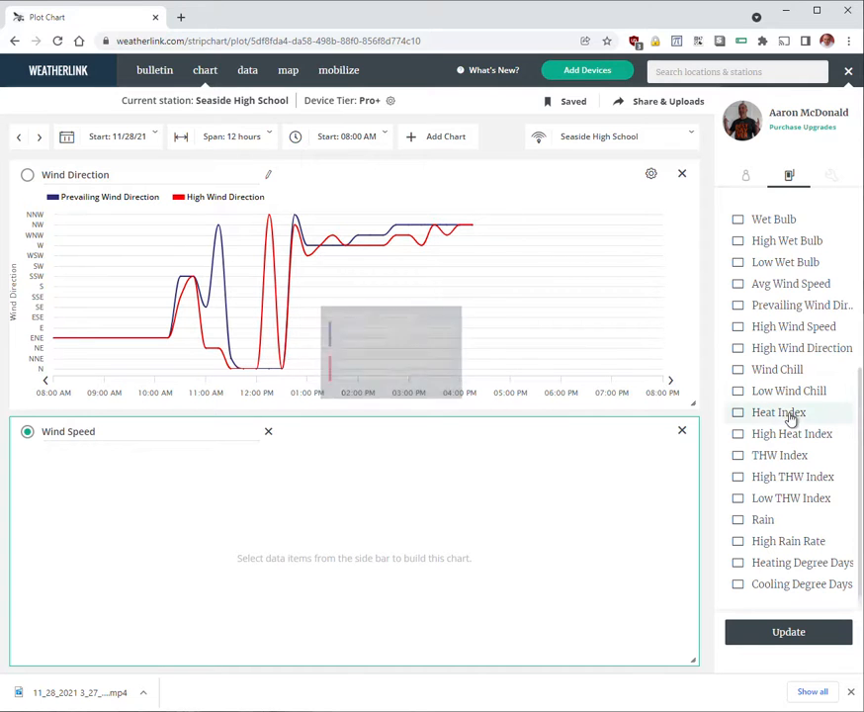
{"action": "scroll", "coordinate": [771, 397], "scroll_direction": "up", "scroll_amount": 3}
{"action": "scroll", "coordinate": [771, 396], "scroll_direction": "down", "scroll_amount": 2}
{"action": "scroll", "coordinate": [771, 396], "scroll_direction": "down", "scroll_amount": 2}
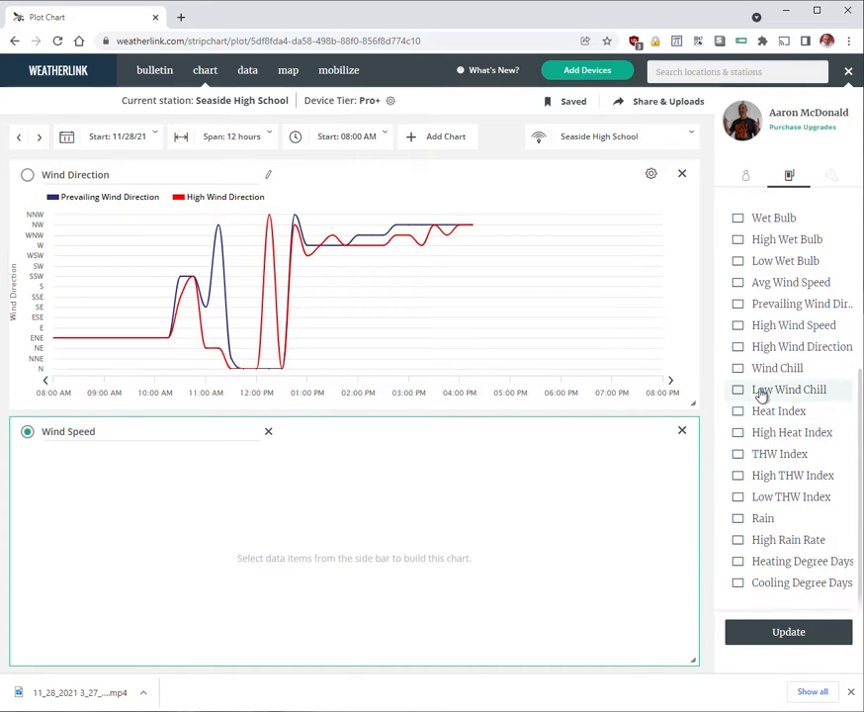
{"action": "left_click", "coordinate": [739, 326]}
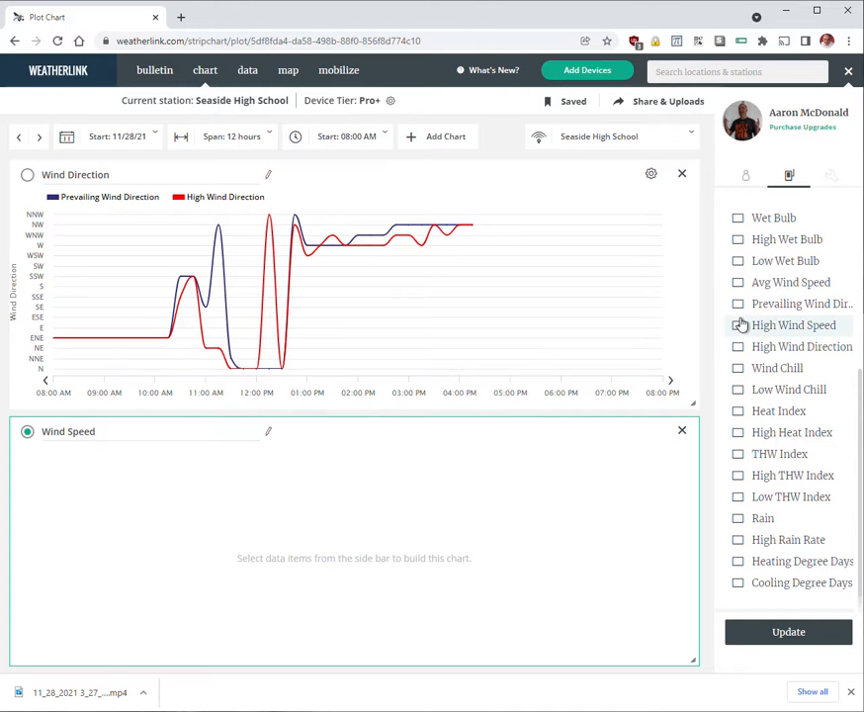
{"action": "left_click", "coordinate": [739, 283]}
{"action": "left_click", "coordinate": [783, 634]}
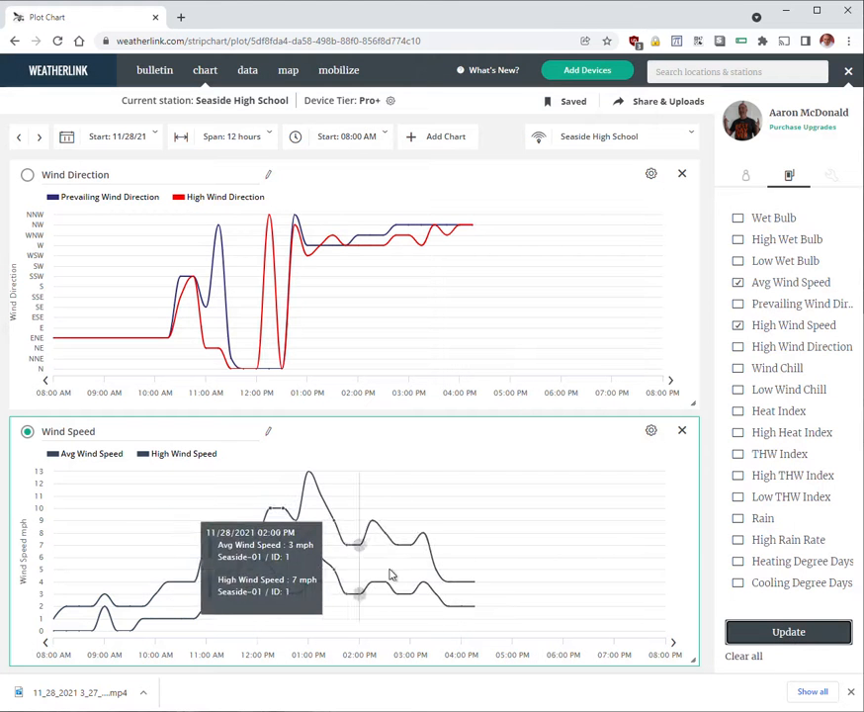
- Color the Avg Wind Speed line yellow and the High Wind Speed line green in the Wind Speed chart
{"action": "left_click", "coordinate": [58, 455]}
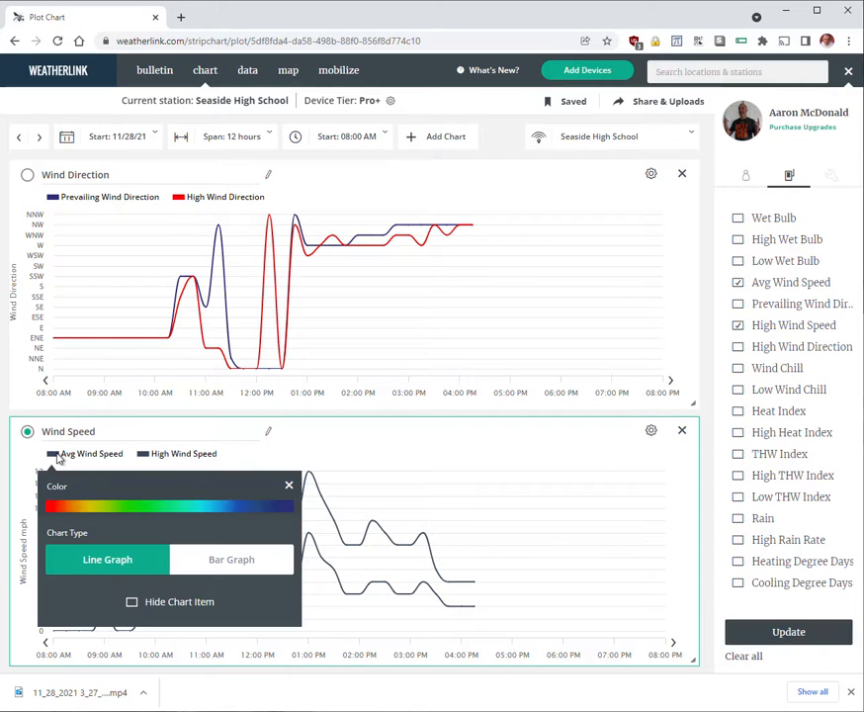
{"action": "left_click", "coordinate": [92, 506]}
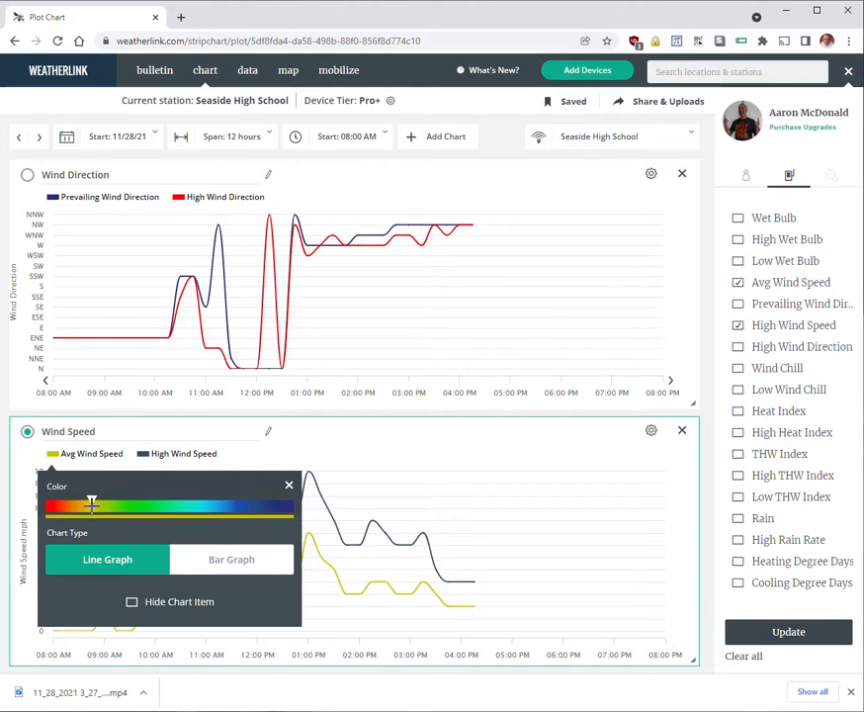
{"action": "left_click", "coordinate": [145, 455]}
{"action": "left_click", "coordinate": [228, 506]}
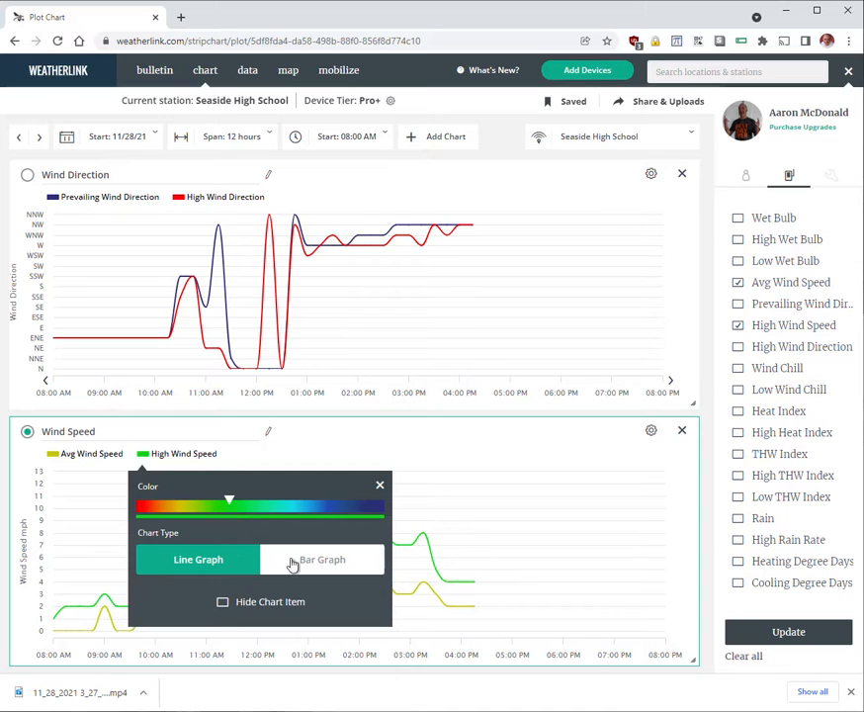
{"action": "left_click", "coordinate": [380, 485]}
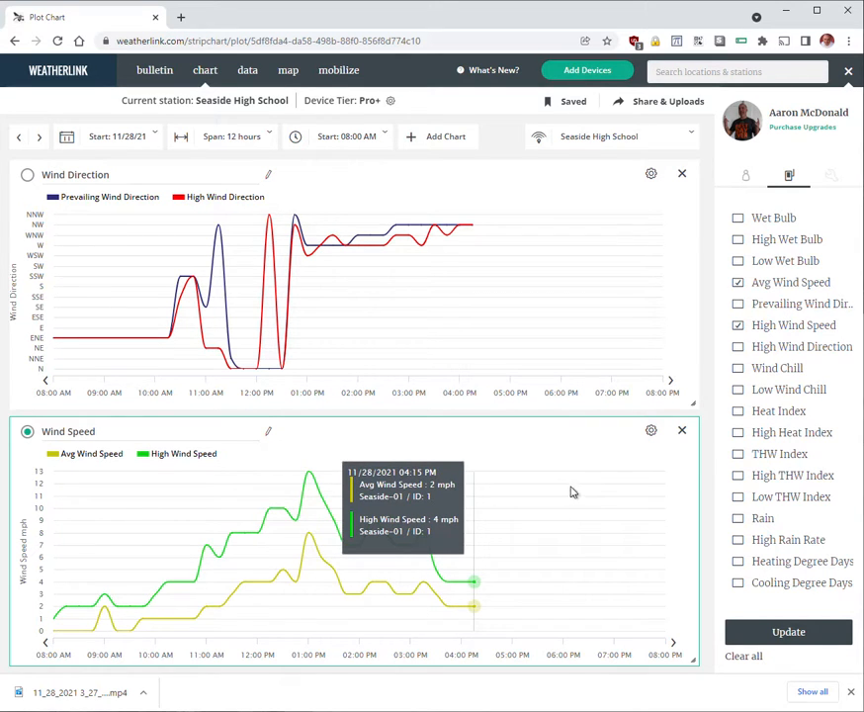
- Add a third chart named Hum and plot the Hum and High Hum of Seaside-01 in it
{"action": "left_click", "coordinate": [453, 142]}
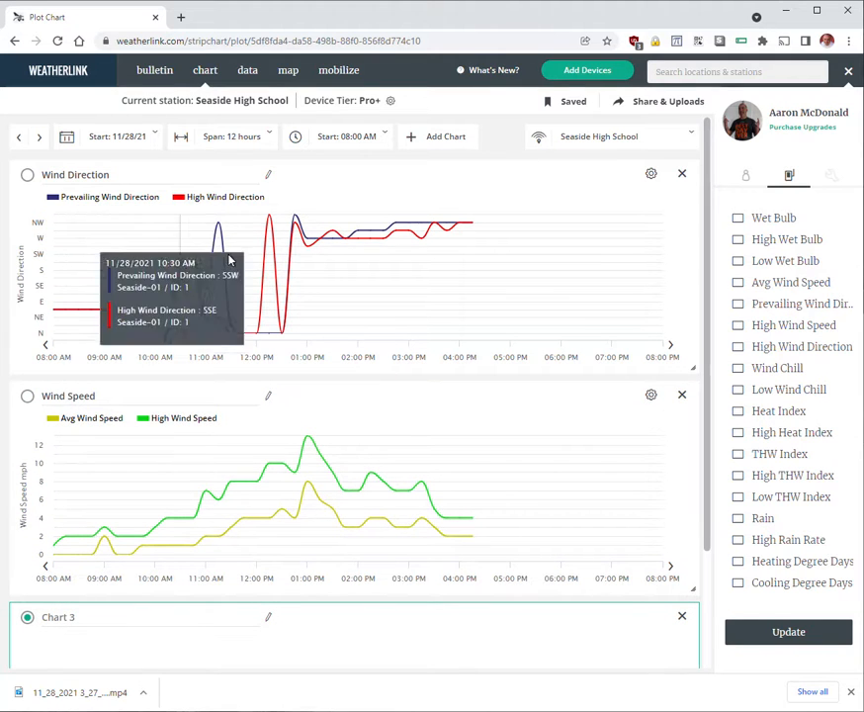
{"action": "scroll", "coordinate": [109, 464], "scroll_direction": "down", "scroll_amount": 2}
{"action": "left_click", "coordinate": [78, 473]}
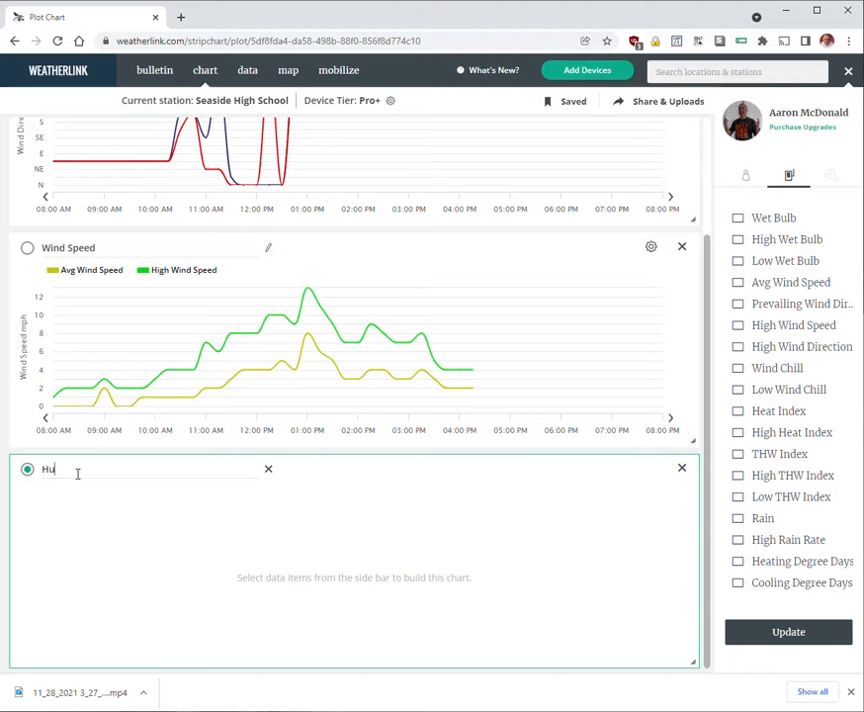
{"action": "type", "text": "Hum"}
{"action": "scroll", "coordinate": [821, 346], "scroll_direction": "up", "scroll_amount": 3}
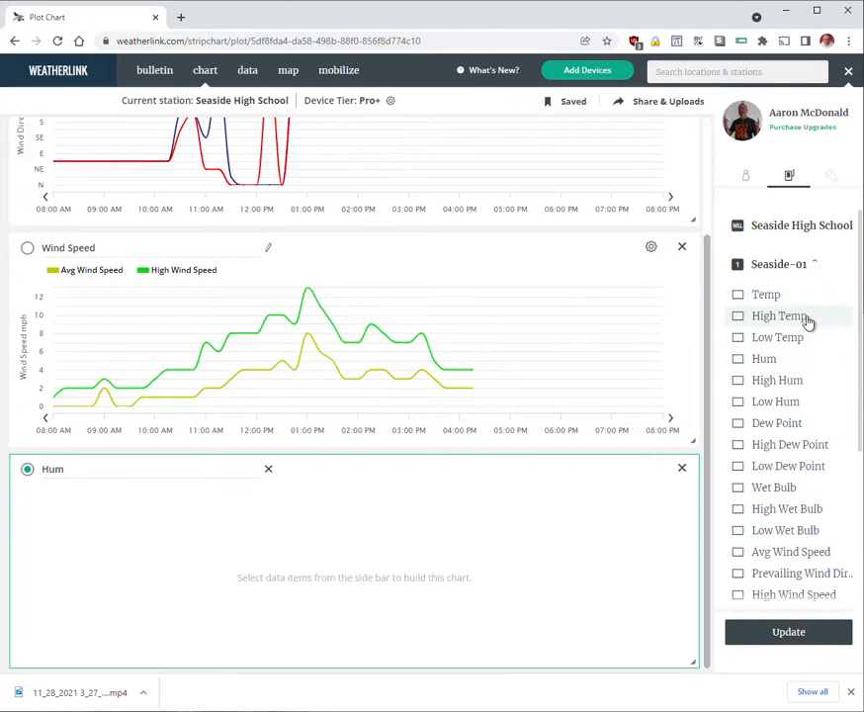
{"action": "left_click", "coordinate": [738, 359]}
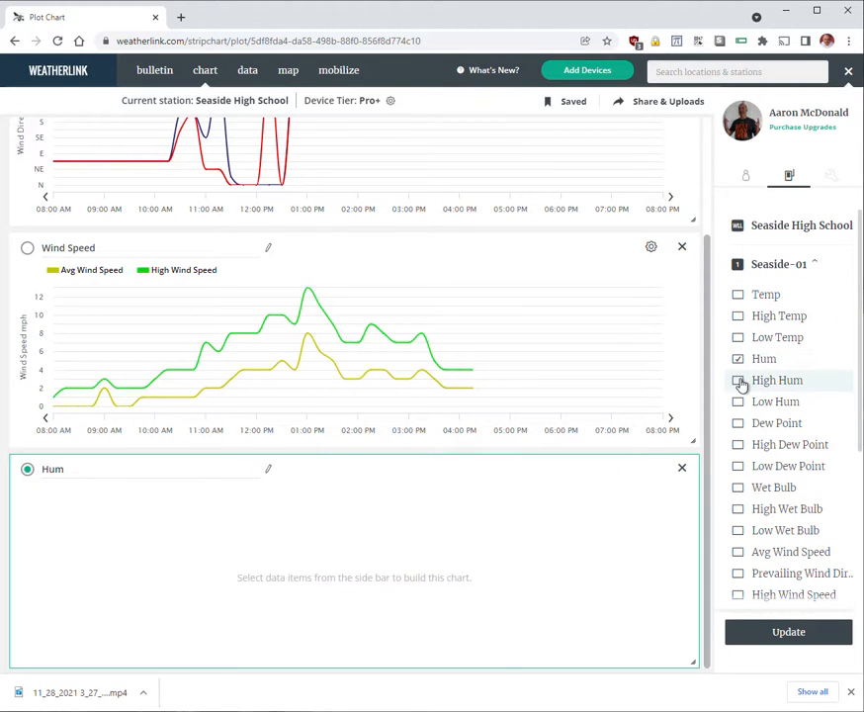
{"action": "left_click", "coordinate": [796, 641]}
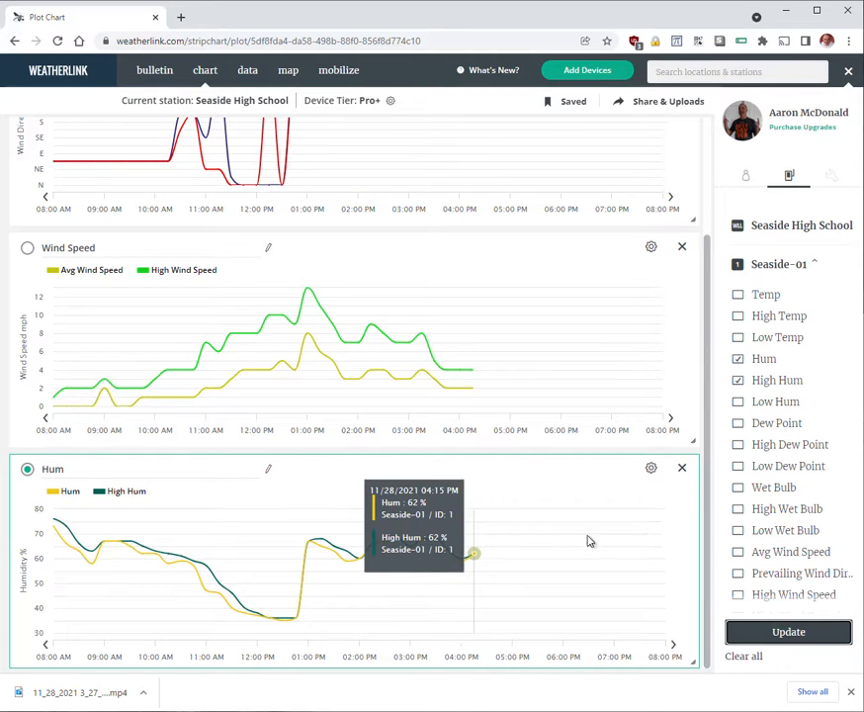
- Look over the three charts and open the data table for the Seaside High School station
{"action": "scroll", "coordinate": [585, 548], "scroll_direction": "up", "scroll_amount": 2}
{"action": "scroll", "coordinate": [588, 553], "scroll_direction": "down", "scroll_amount": 2}
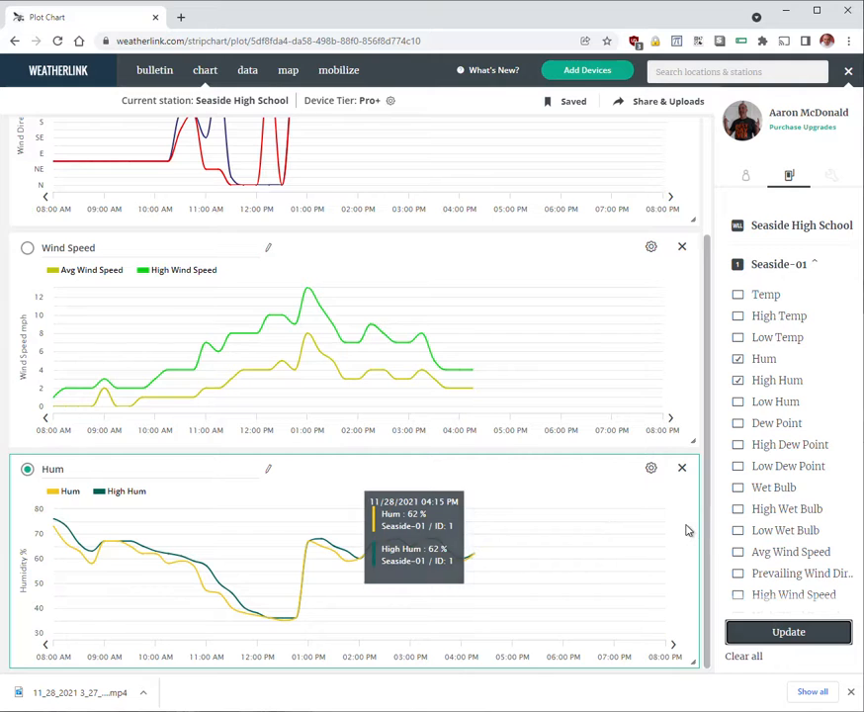
{"action": "scroll", "coordinate": [689, 529], "scroll_direction": "up", "scroll_amount": 2}
{"action": "scroll", "coordinate": [688, 530], "scroll_direction": "down", "scroll_amount": 2}
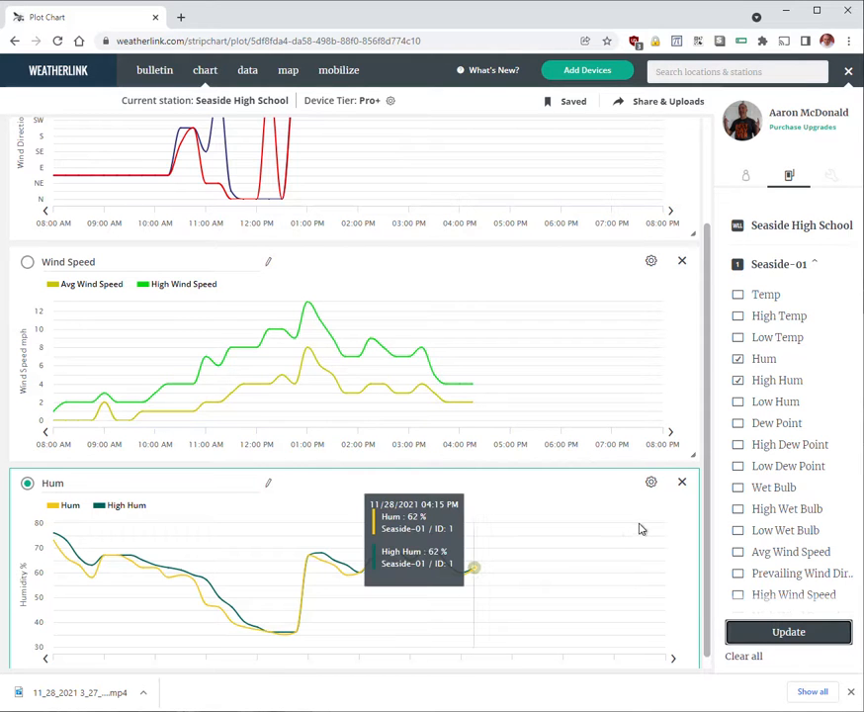
{"action": "scroll", "coordinate": [597, 477], "scroll_direction": "up", "scroll_amount": 2}
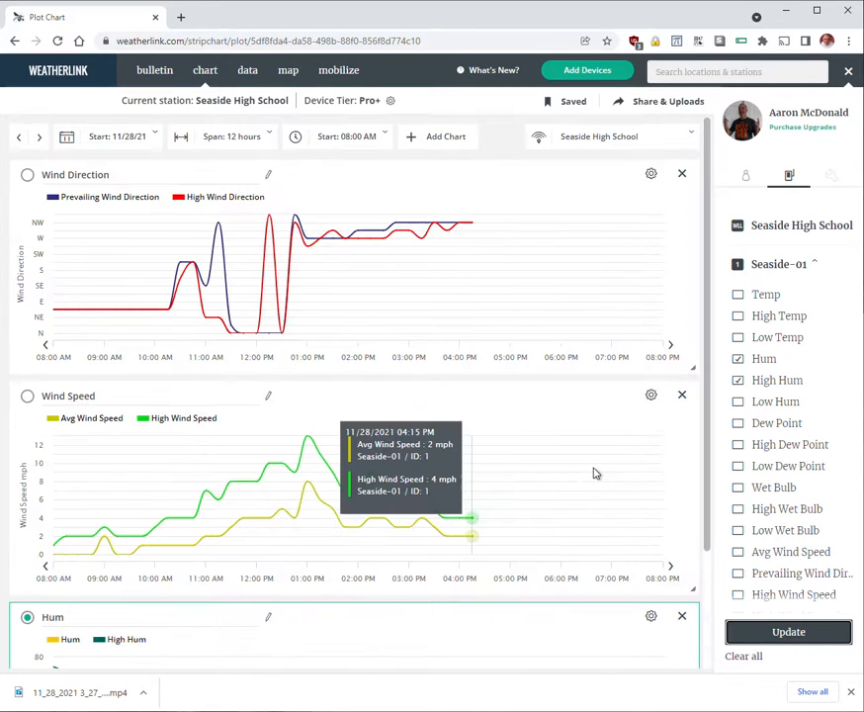
{"action": "left_click", "coordinate": [248, 71]}
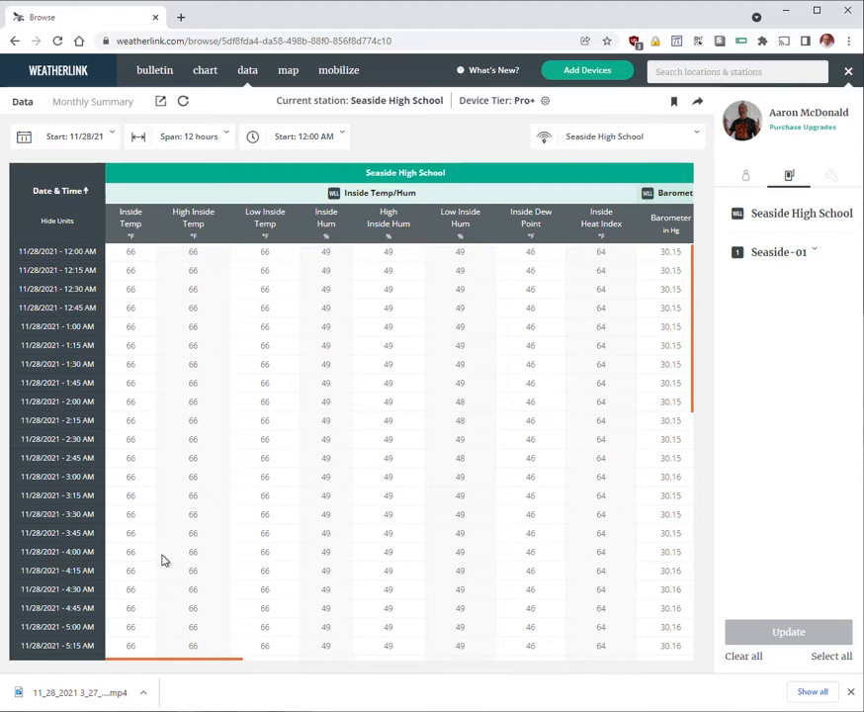
{"action": "mouse_move", "coordinate": [200, 661]}
{"action": "left_mouse_down"}
{"action": "mouse_move", "coordinate": [682, 652]}
{"action": "mouse_move", "coordinate": [208, 662]}
{"action": "left_mouse_up"}
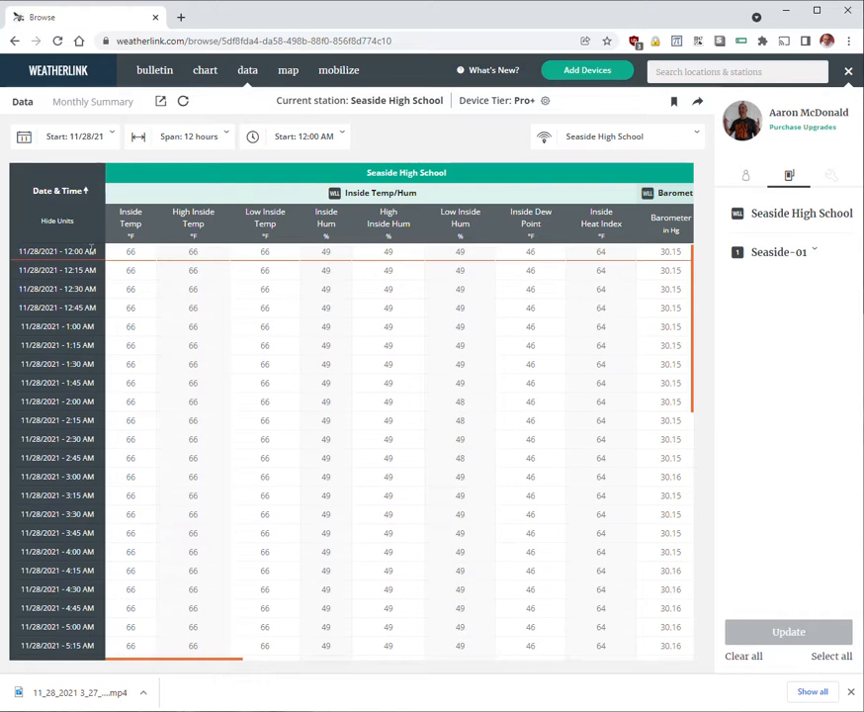
- Deselect all inside temperature, inside humidity, inside dew point, inside heat index, barometer and pressure items of Seaside High School for the data table
{"action": "left_click", "coordinate": [799, 251]}
{"action": "left_click", "coordinate": [787, 215]}
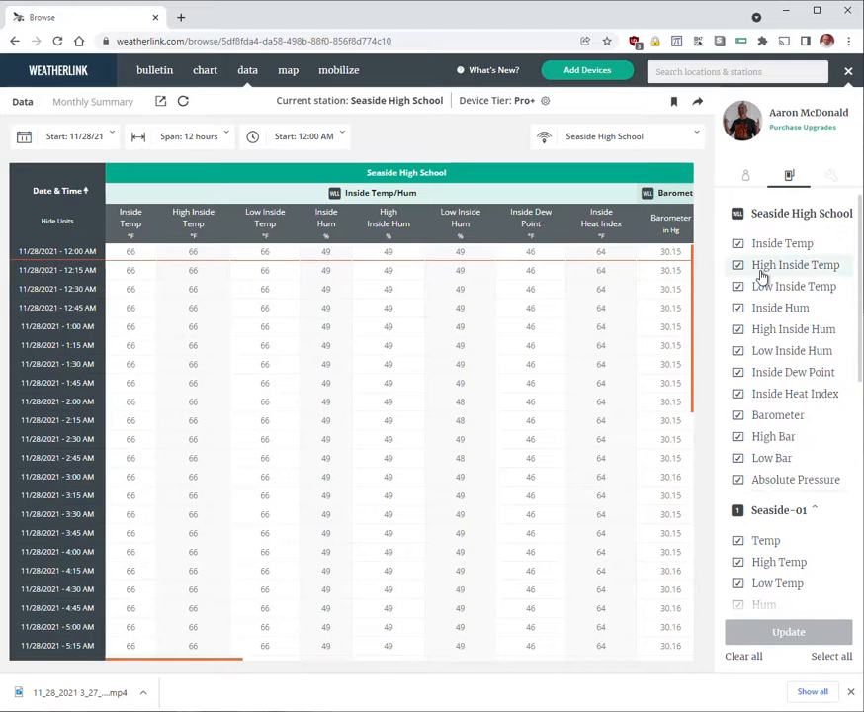
{"action": "left_click", "coordinate": [737, 243]}
{"action": "left_click", "coordinate": [738, 265]}
{"action": "left_click", "coordinate": [739, 293]}
{"action": "left_click", "coordinate": [738, 308]}
{"action": "left_click", "coordinate": [737, 329]}
{"action": "left_click", "coordinate": [738, 351]}
{"action": "left_click", "coordinate": [738, 372]}
{"action": "left_click", "coordinate": [738, 394]}
{"action": "left_click", "coordinate": [739, 416]}
{"action": "left_click", "coordinate": [738, 437]}
{"action": "left_click", "coordinate": [739, 458]}
{"action": "left_click", "coordinate": [739, 479]}
{"action": "scroll", "coordinate": [761, 481], "scroll_direction": "down", "scroll_amount": 2}
{"action": "scroll", "coordinate": [776, 435], "scroll_direction": "up", "scroll_amount": 3}
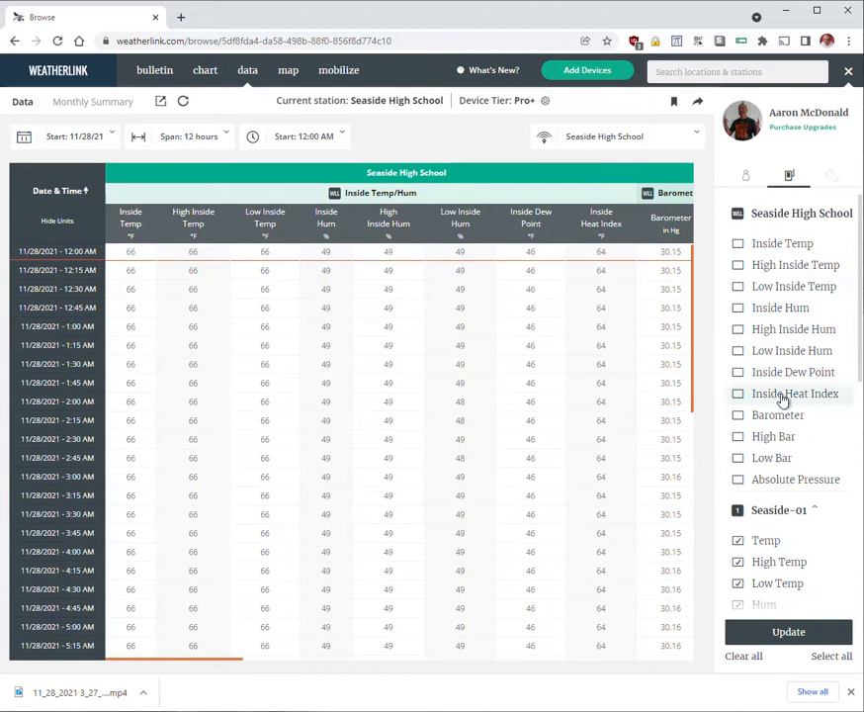
- Deselect Temp, High Temp, Low Temp and Low Hum of Seaside-01, keeping Hum and High Hum selected
{"action": "left_click", "coordinate": [787, 214]}
{"action": "left_click", "coordinate": [738, 282]}
{"action": "left_click", "coordinate": [738, 304]}
{"action": "left_click", "coordinate": [738, 326]}
{"action": "left_click", "coordinate": [738, 347]}
{"action": "left_click", "coordinate": [738, 368]}
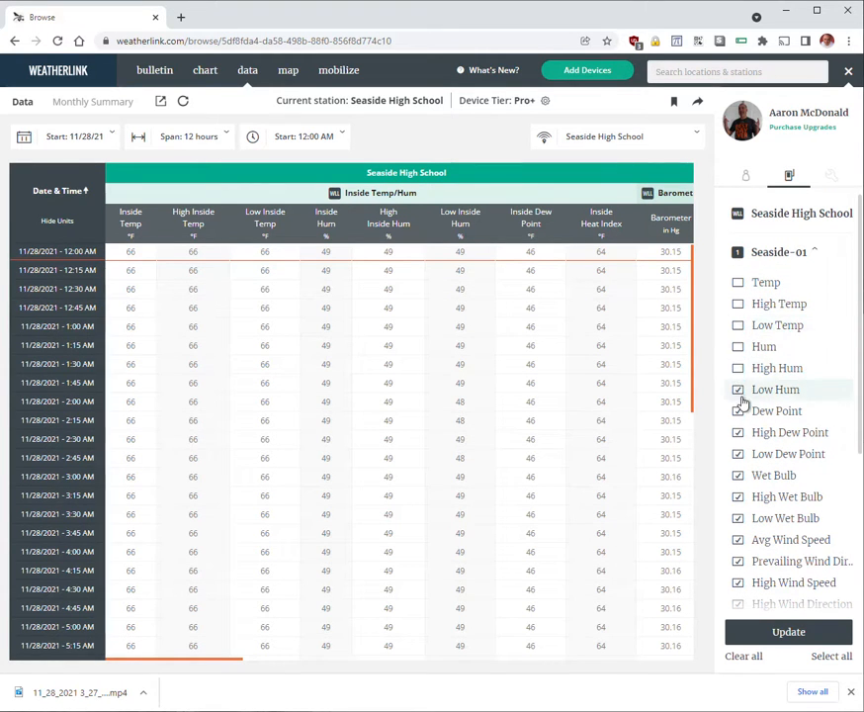
{"action": "left_click", "coordinate": [739, 389]}
{"action": "left_click", "coordinate": [739, 347]}
{"action": "left_click", "coordinate": [739, 368]}
- Deselect all the Dew Point and Wet Bulb items of Seaside-01, including their high and low values
{"action": "scroll", "coordinate": [757, 405], "scroll_direction": "down", "scroll_amount": 1}
{"action": "left_click", "coordinate": [740, 343]}
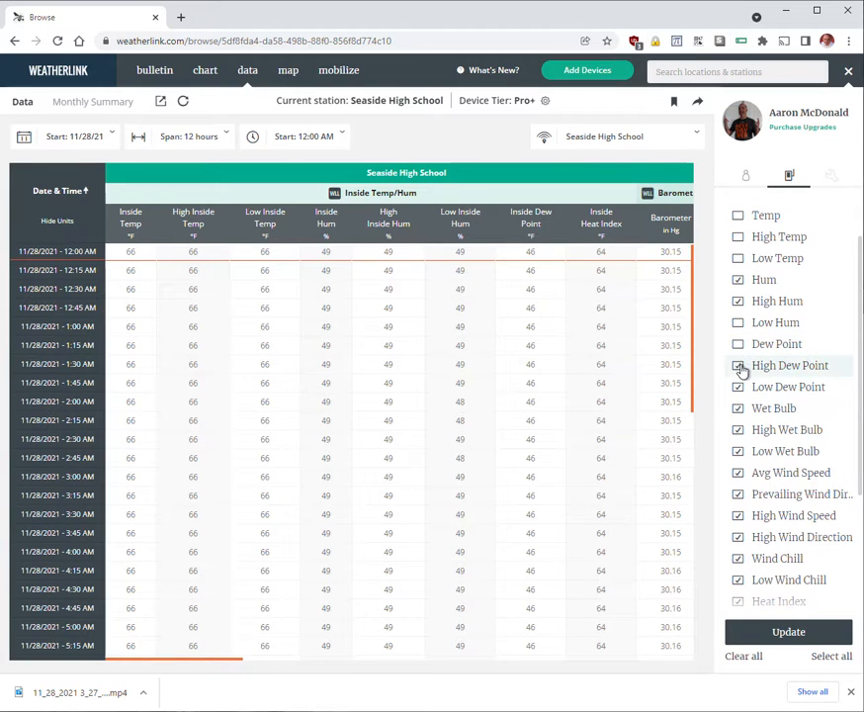
{"action": "left_click", "coordinate": [743, 386]}
{"action": "left_click", "coordinate": [745, 408]}
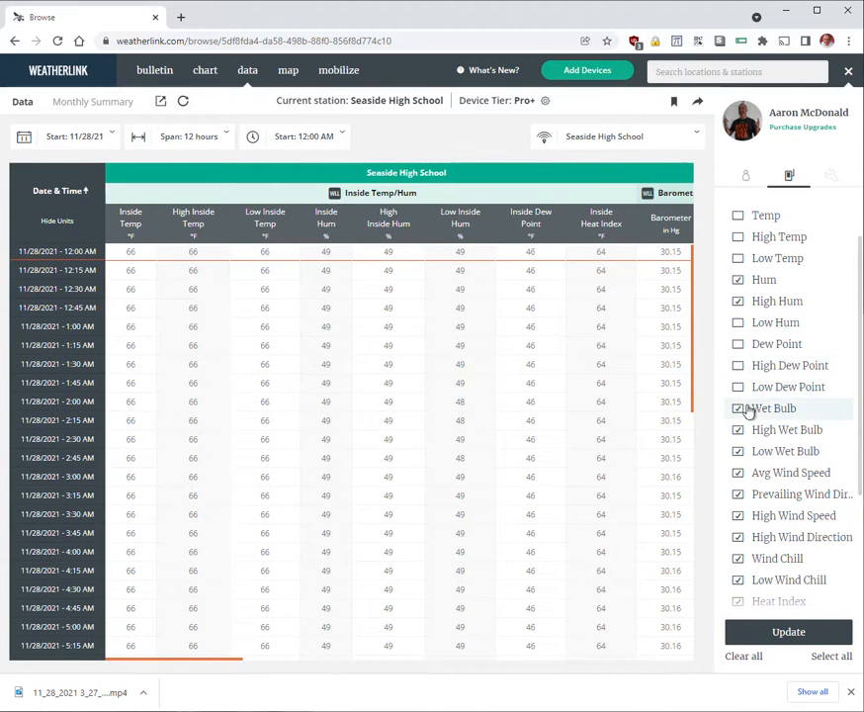
{"action": "left_click", "coordinate": [739, 437]}
{"action": "left_click", "coordinate": [740, 452]}
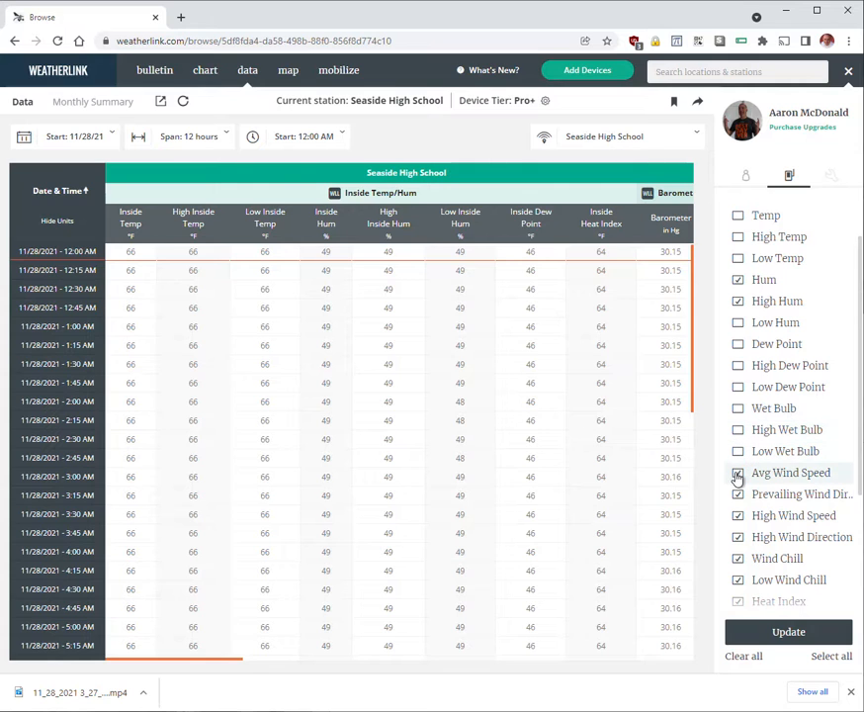
- Deselect the wind chill, heat index, THW index, rain and degree-day items of Seaside-01 and update the data table
{"action": "scroll", "coordinate": [737, 481], "scroll_direction": "down", "scroll_amount": 3}
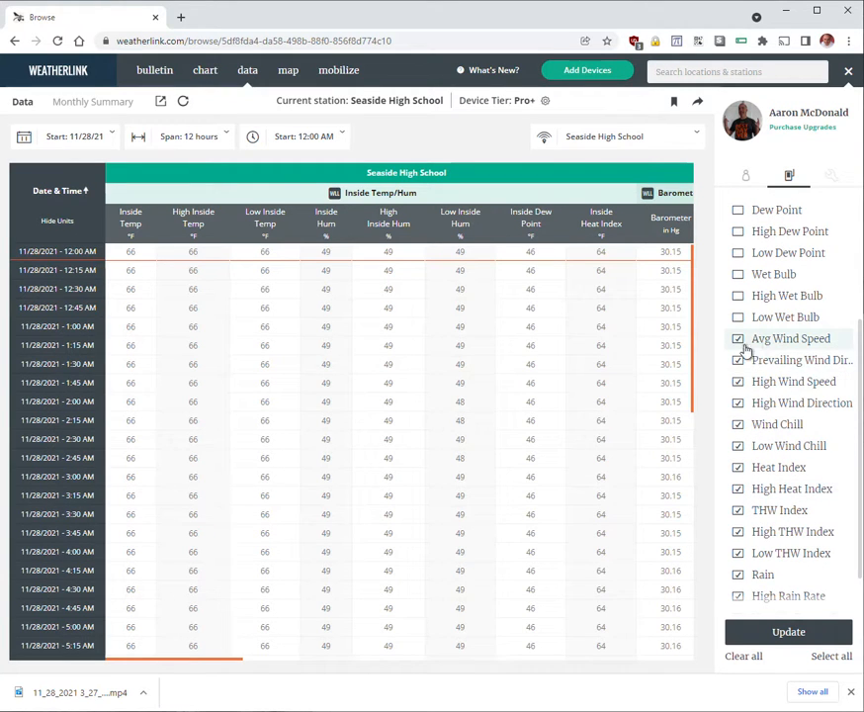
{"action": "left_click", "coordinate": [738, 425]}
{"action": "left_click", "coordinate": [737, 446]}
{"action": "left_click", "coordinate": [738, 468]}
{"action": "left_click", "coordinate": [738, 489]}
{"action": "left_click", "coordinate": [738, 531]}
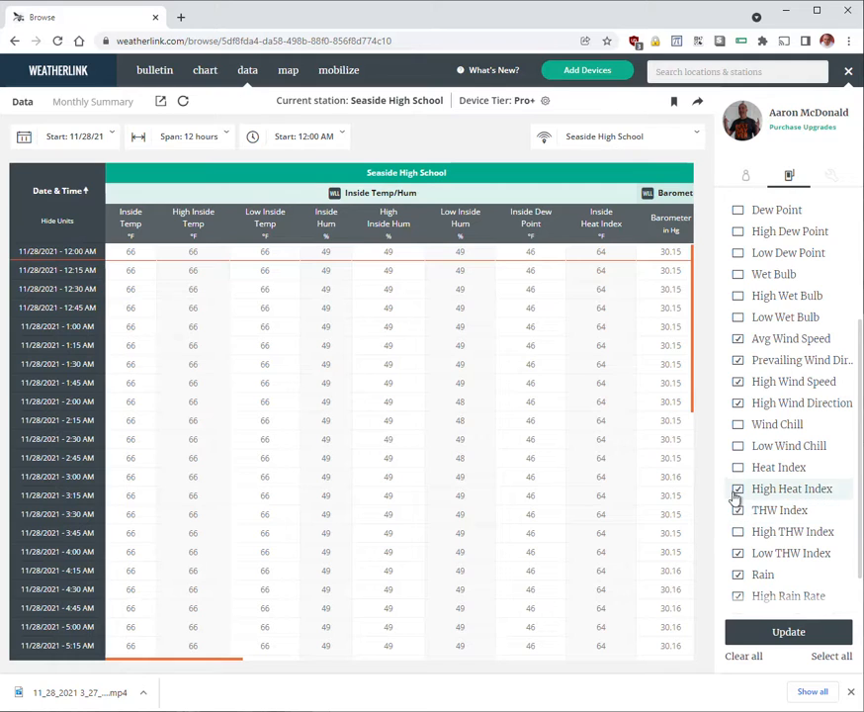
{"action": "left_click", "coordinate": [738, 510]}
{"action": "left_click", "coordinate": [739, 553]}
{"action": "left_click", "coordinate": [739, 574]}
{"action": "left_click", "coordinate": [739, 596]}
{"action": "scroll", "coordinate": [778, 598], "scroll_direction": "down", "scroll_amount": 1}
{"action": "left_click", "coordinate": [738, 582]}
{"action": "left_click", "coordinate": [737, 561]}
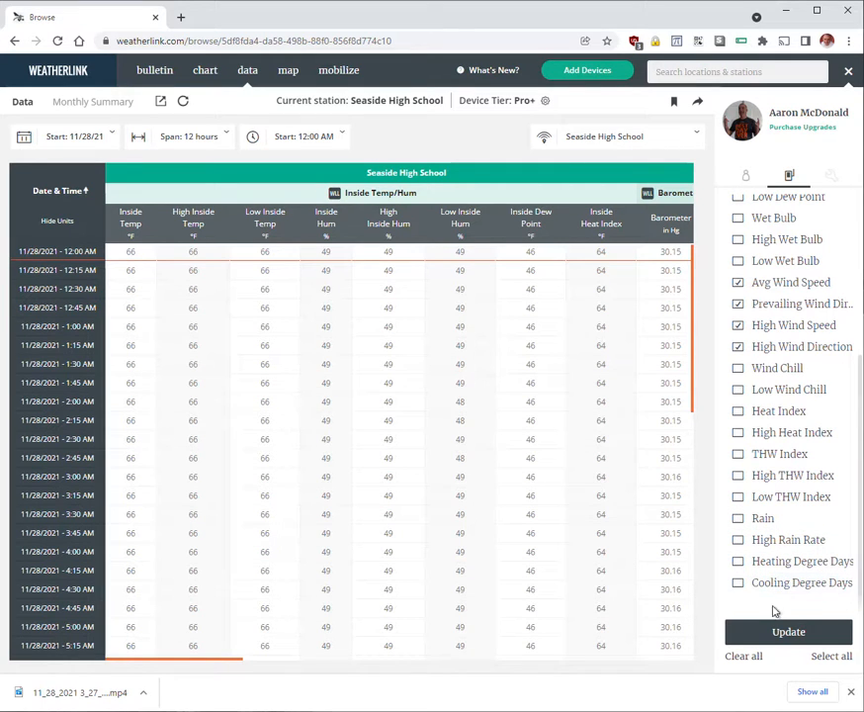
{"action": "left_click", "coordinate": [780, 632]}
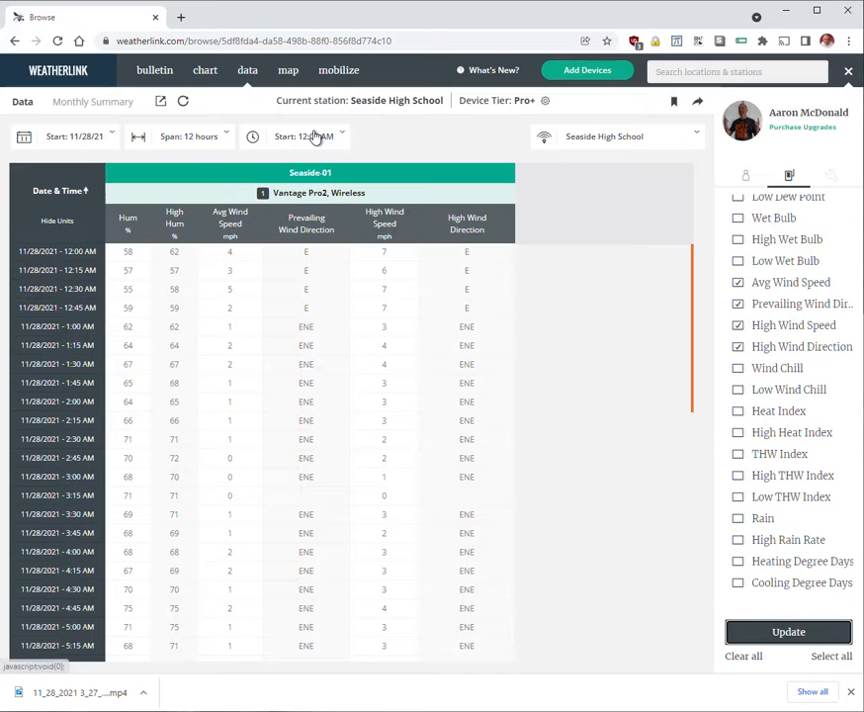
- Leave the data table and go back to the bulletin page of the Seaside High School station
{"action": "left_click", "coordinate": [205, 71]}
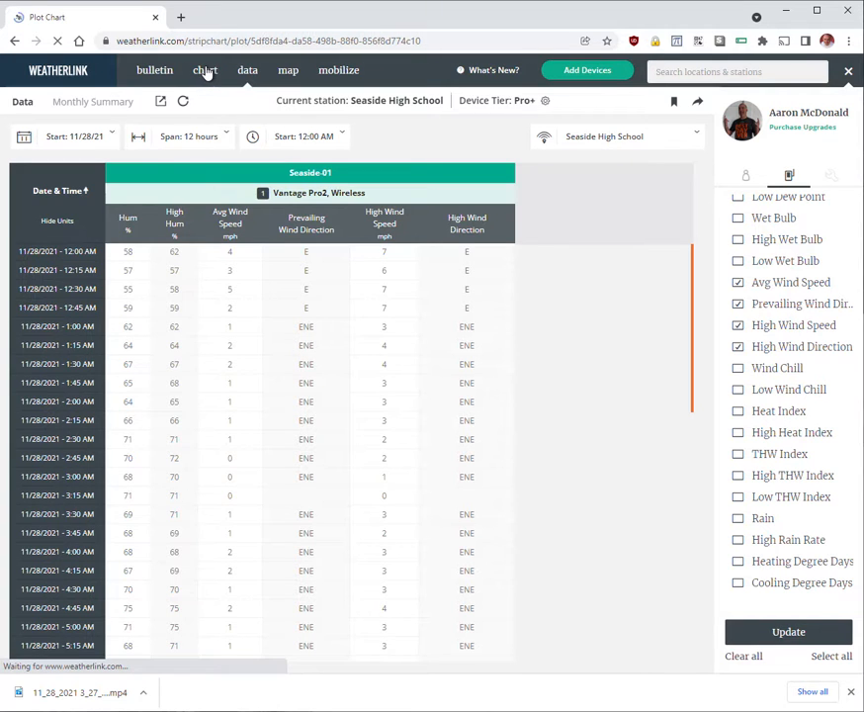
{"action": "left_click", "coordinate": [148, 72]}
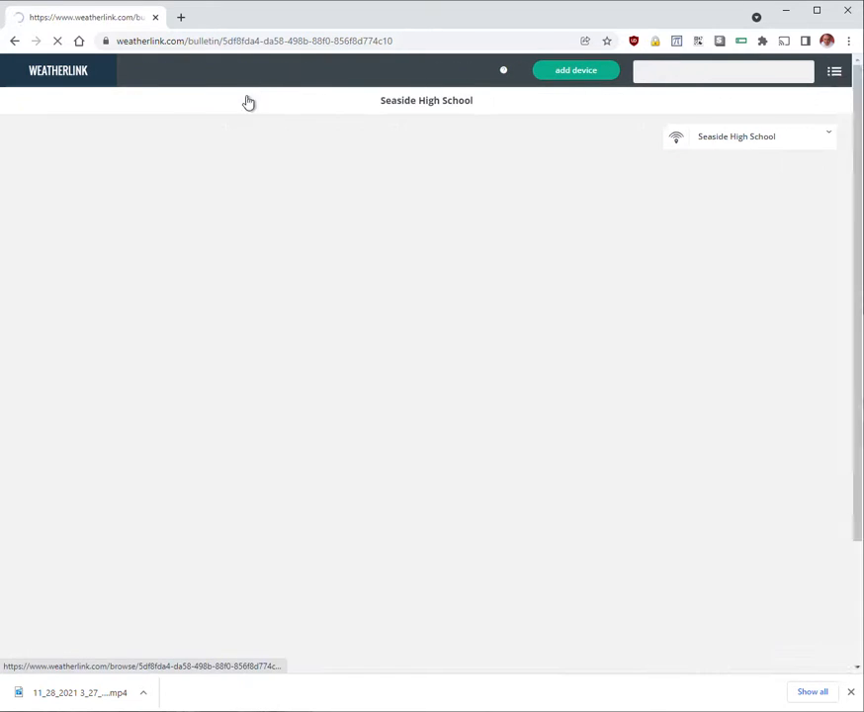